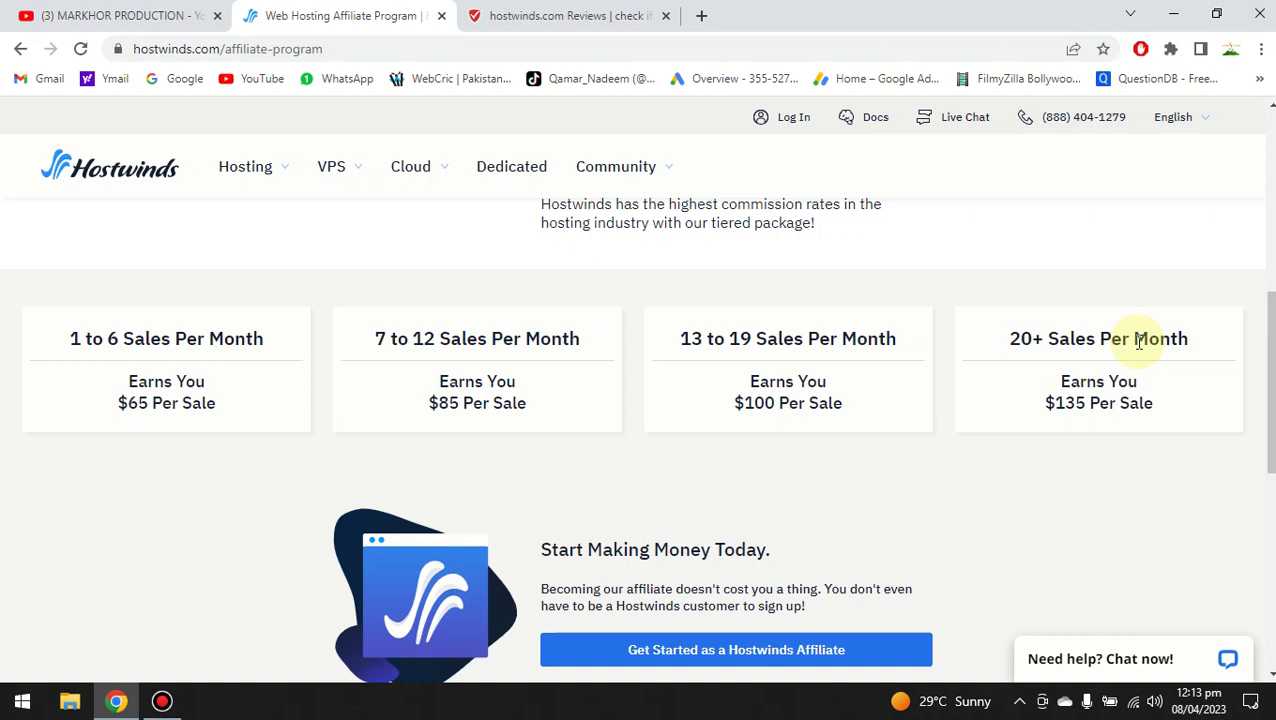
scroll(1267, 390, down, 1)
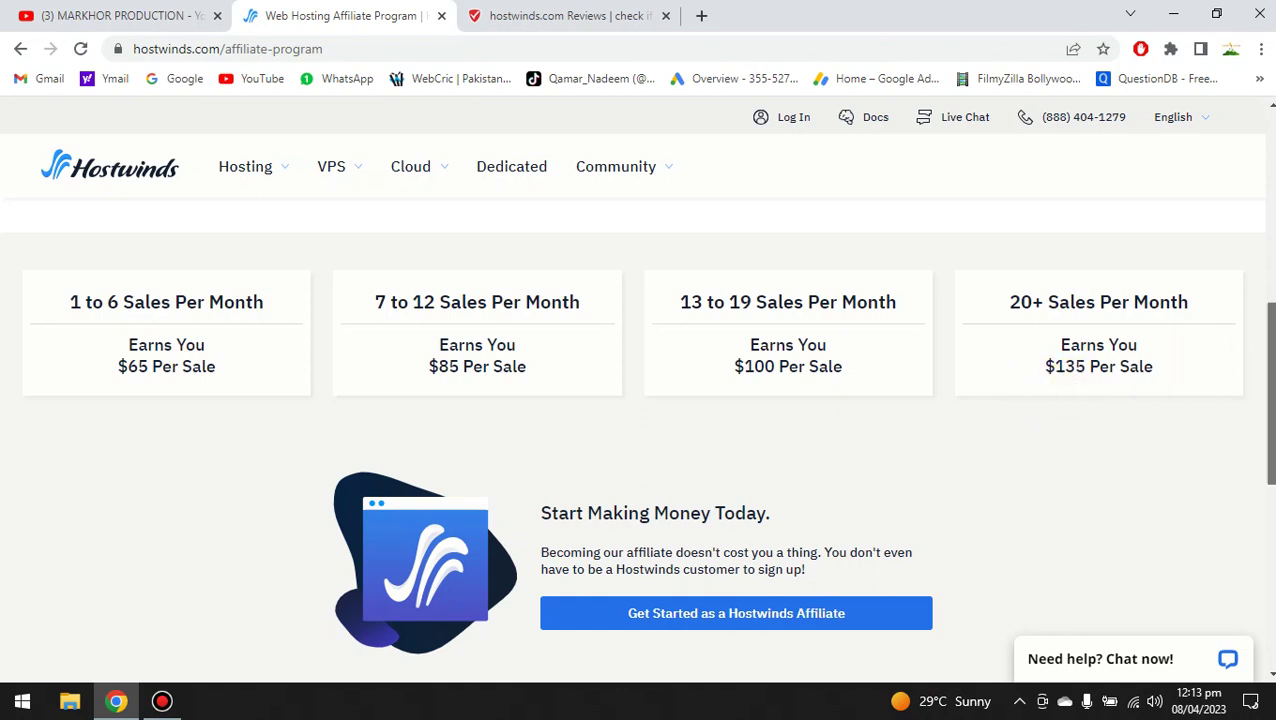
scroll(1267, 390, down, 1)
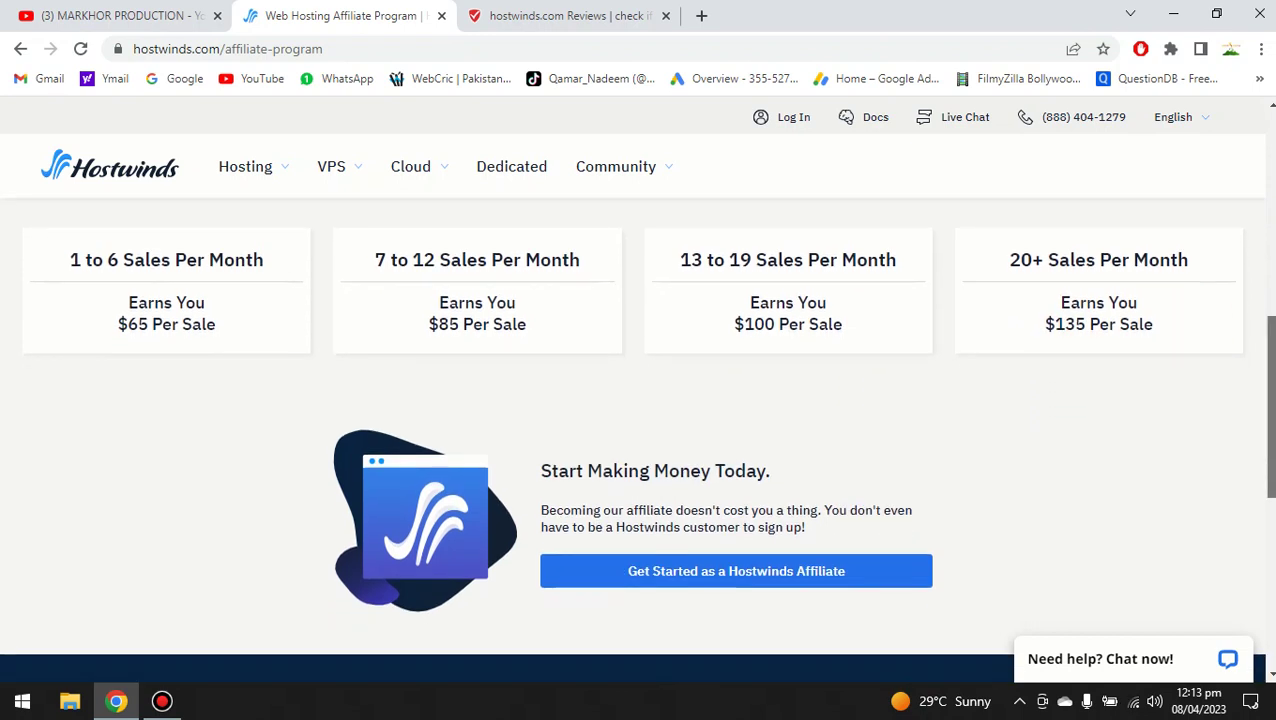
scroll(638, 440, down, 3)
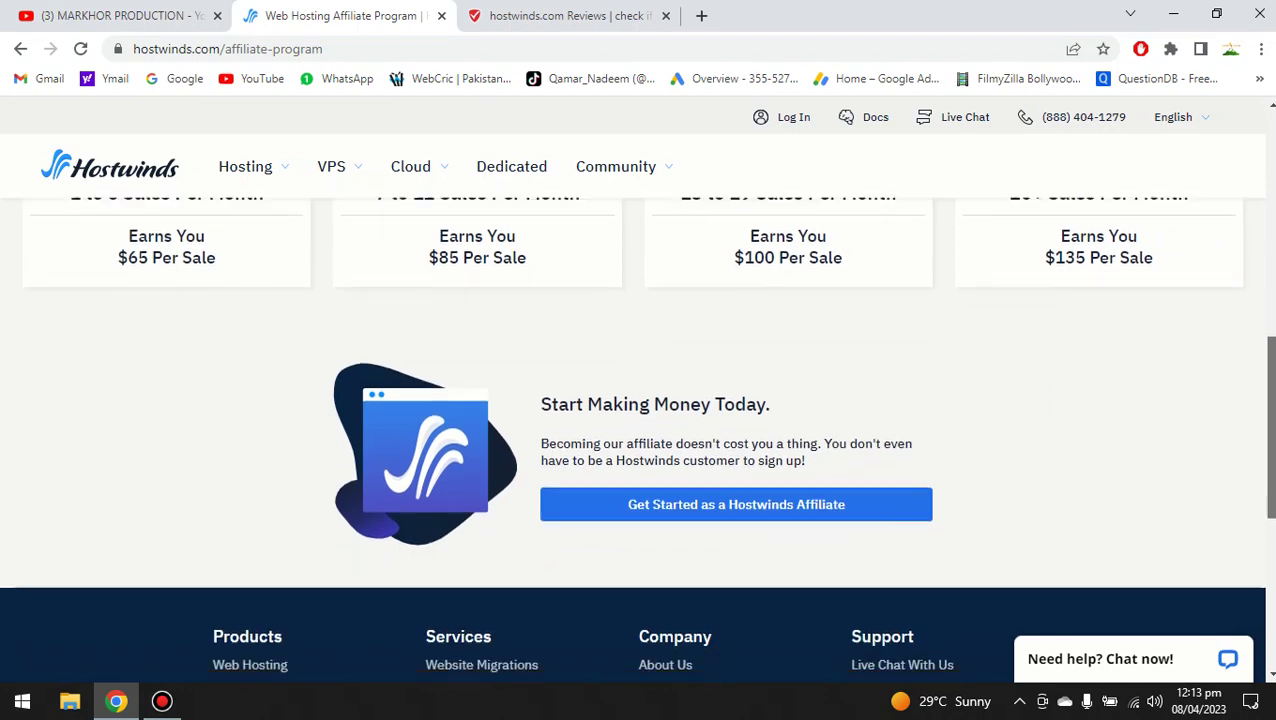
scroll(638, 440, down, 1)
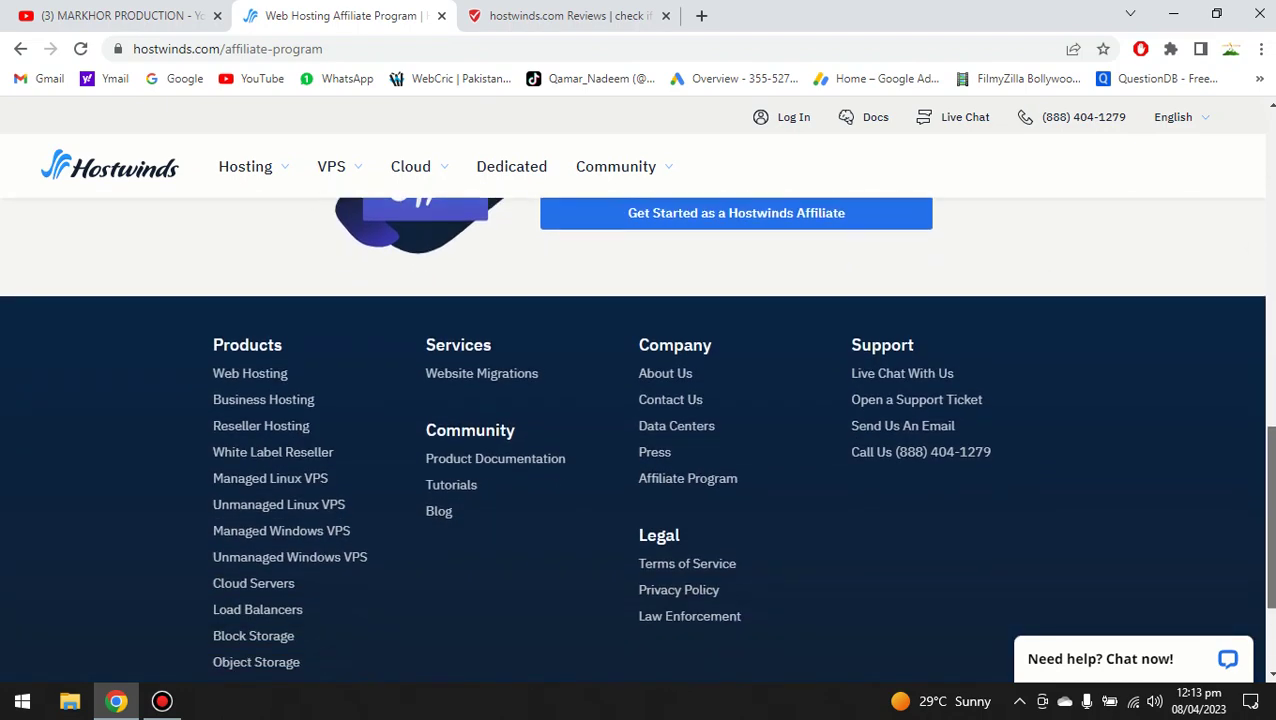
scroll(1260, 412, up, 2)
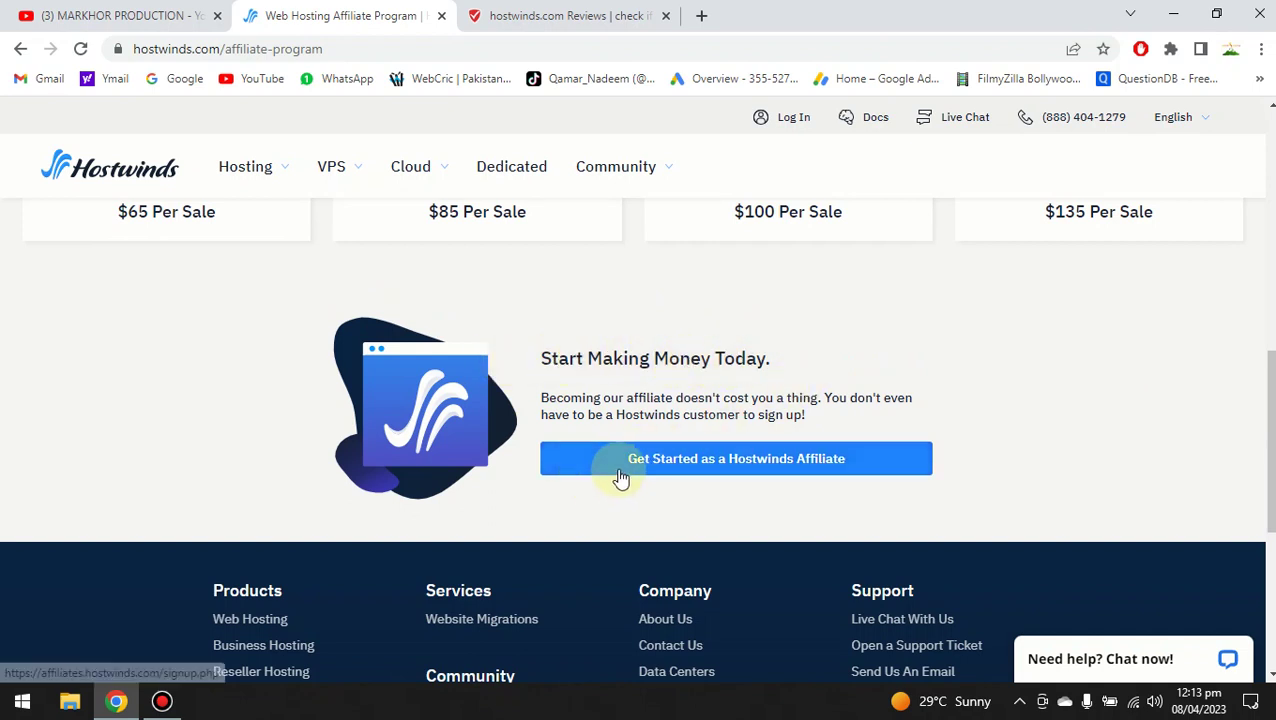
Open the Hostwinds affiliate sign-up form via 'Get Started as a Hostwinds Affiliate'.
click(729, 465)
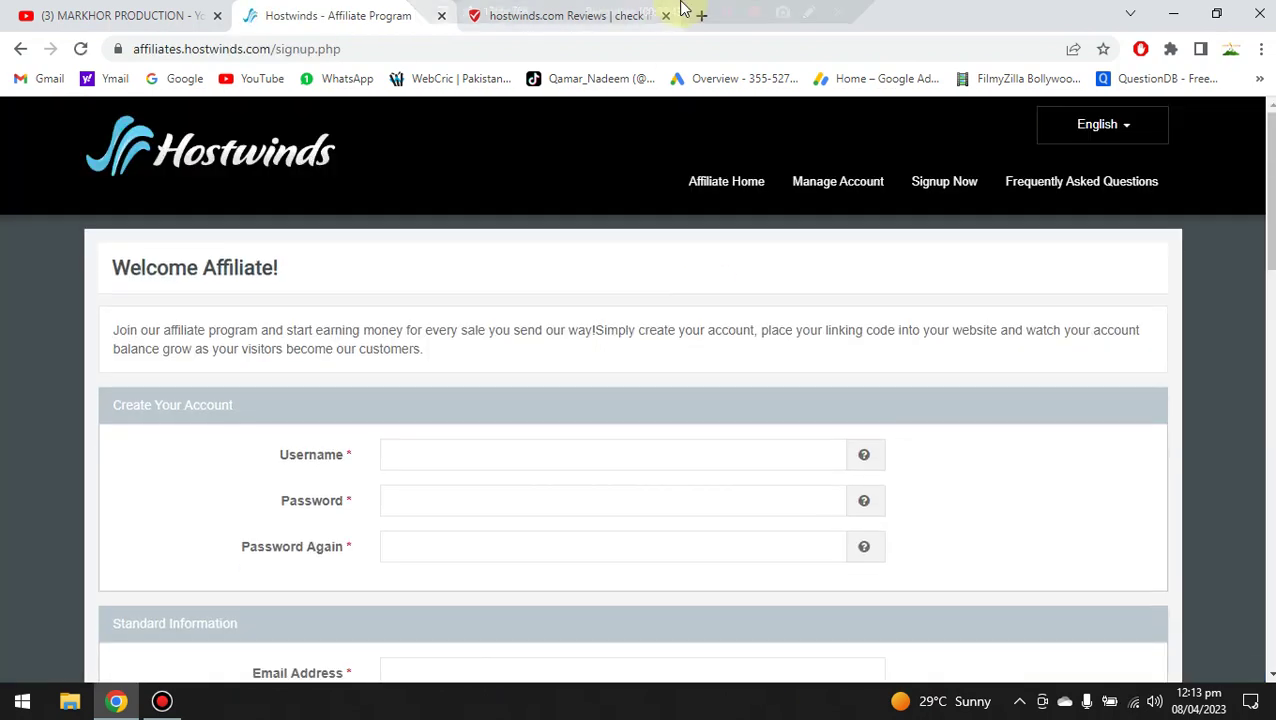
mouse_move(612, 33)
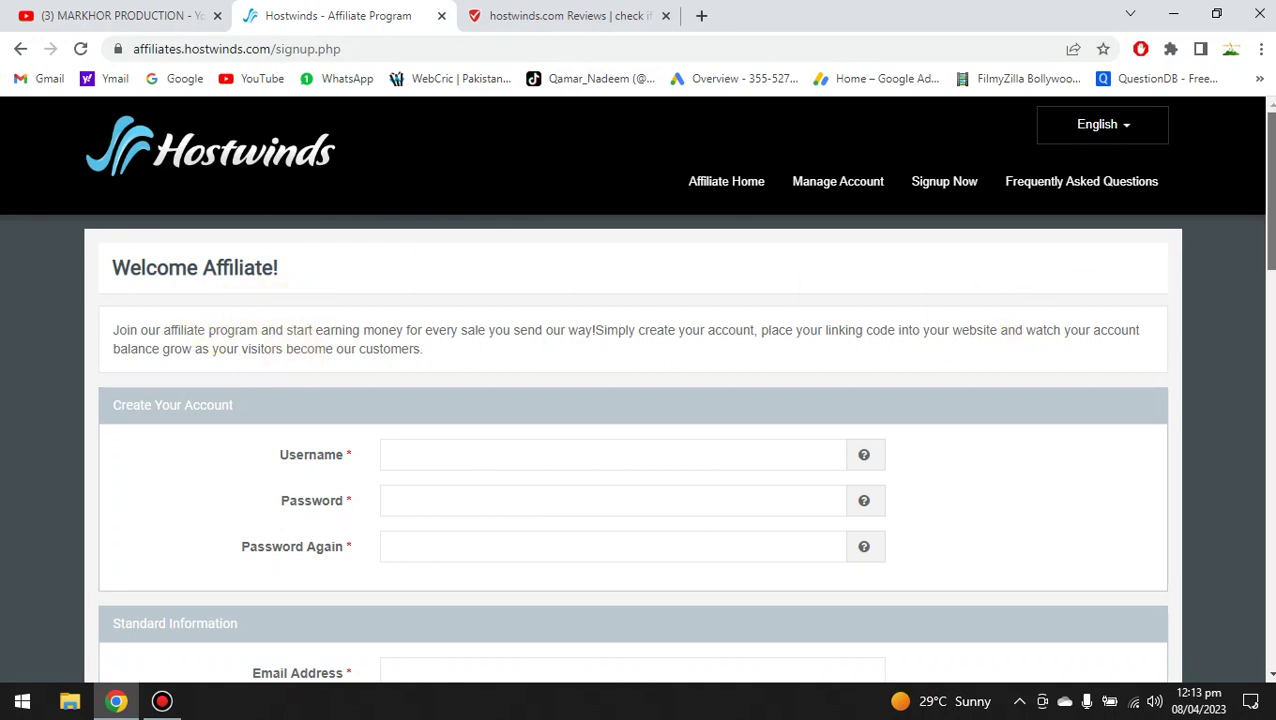
scroll(1267, 190, down, 1)
scroll(1268, 210, up, 1)
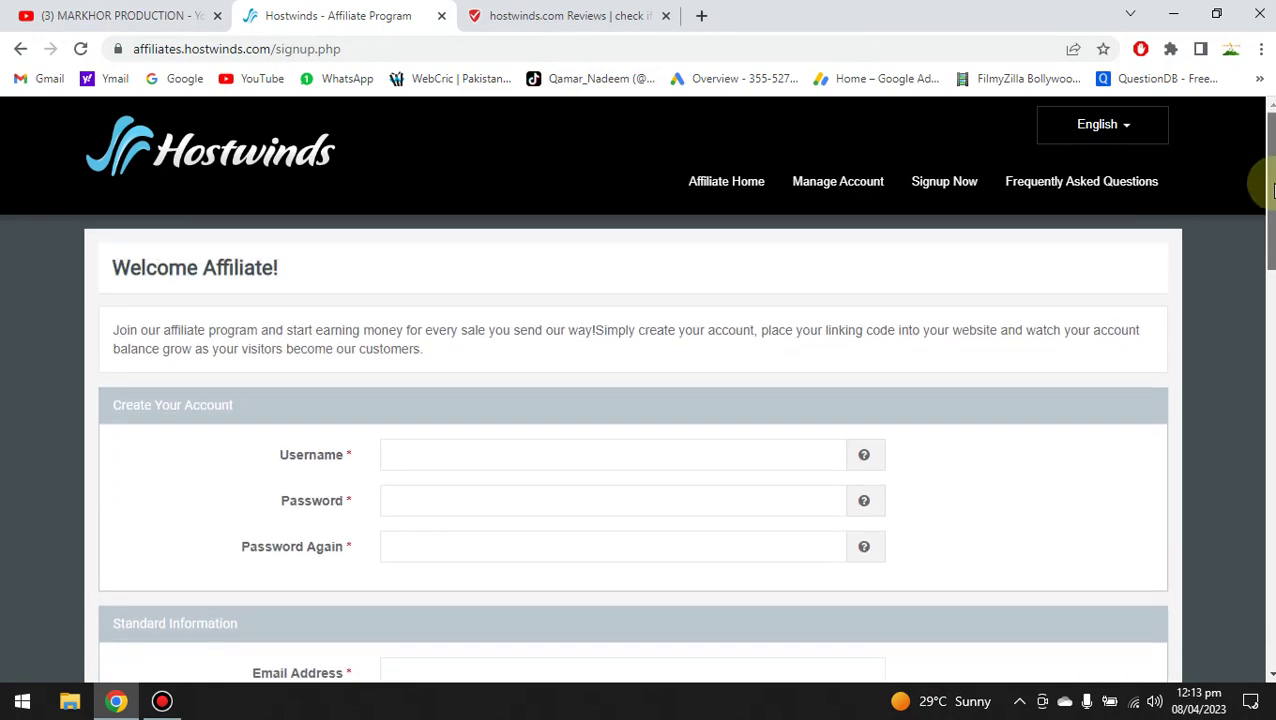
scroll(1270, 210, down, 1)
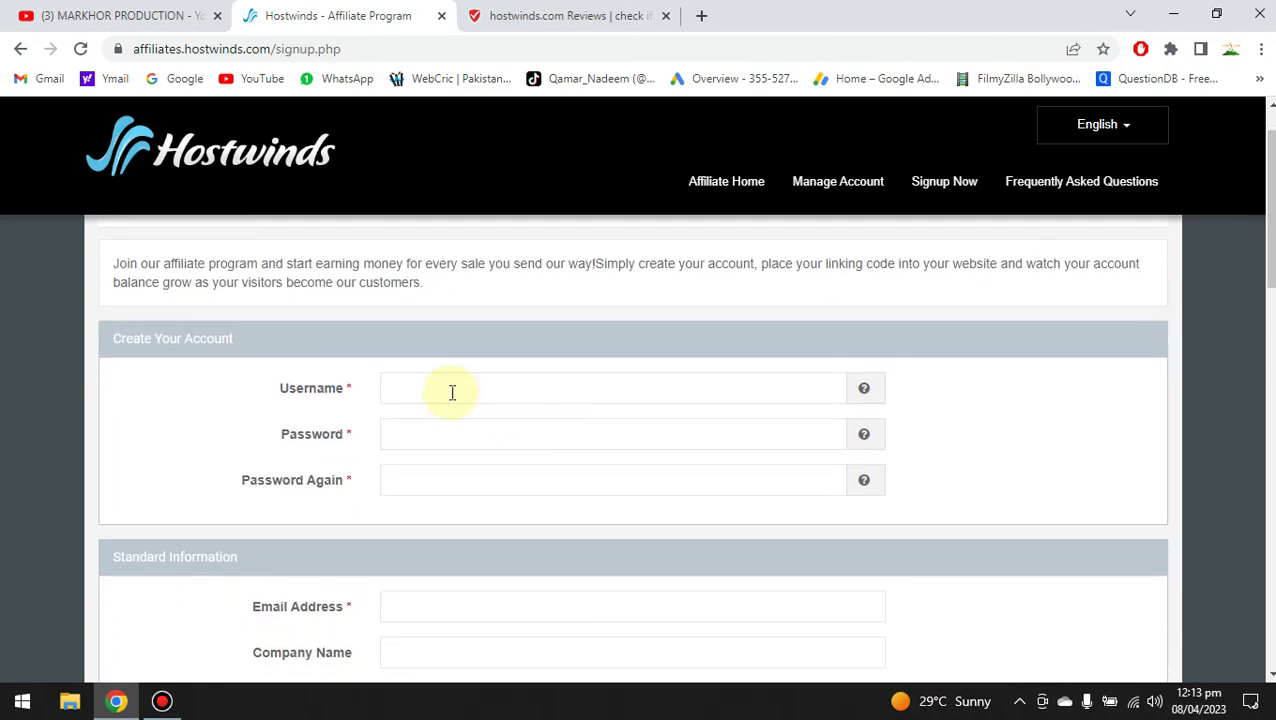
Fill the username from a saved entry and enter the account password in both password fields.
click(452, 392)
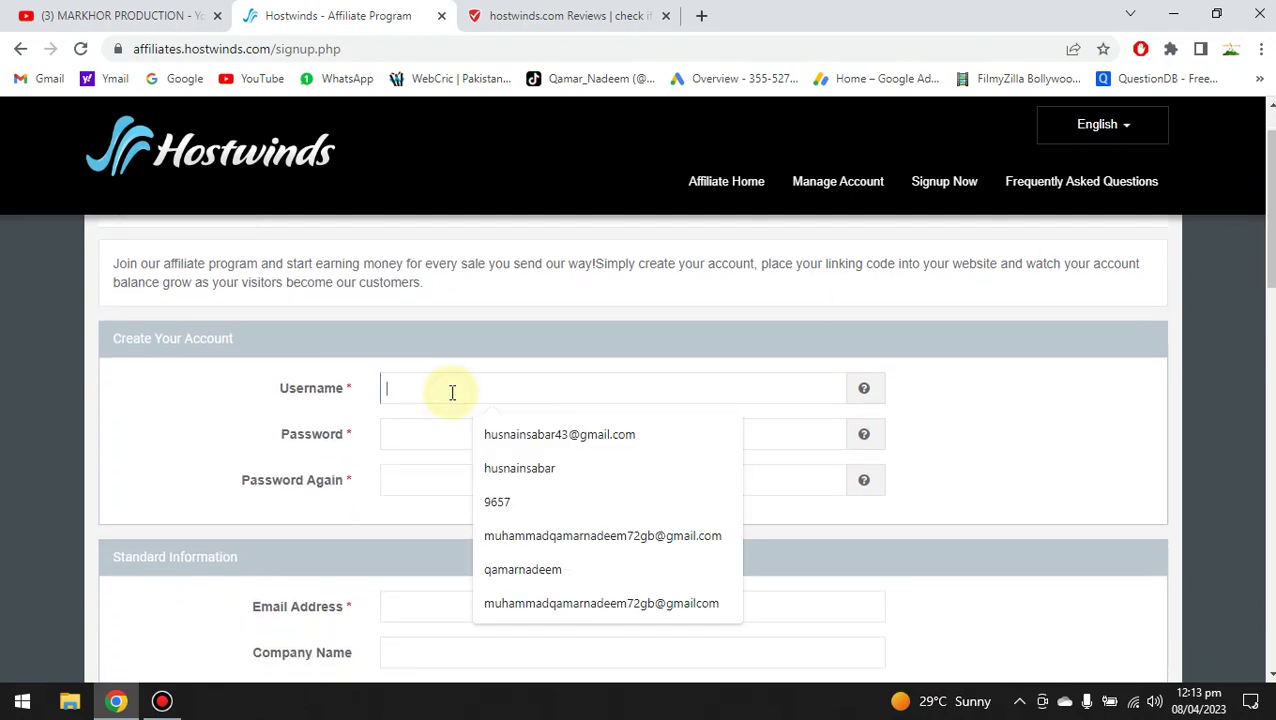
click(524, 470)
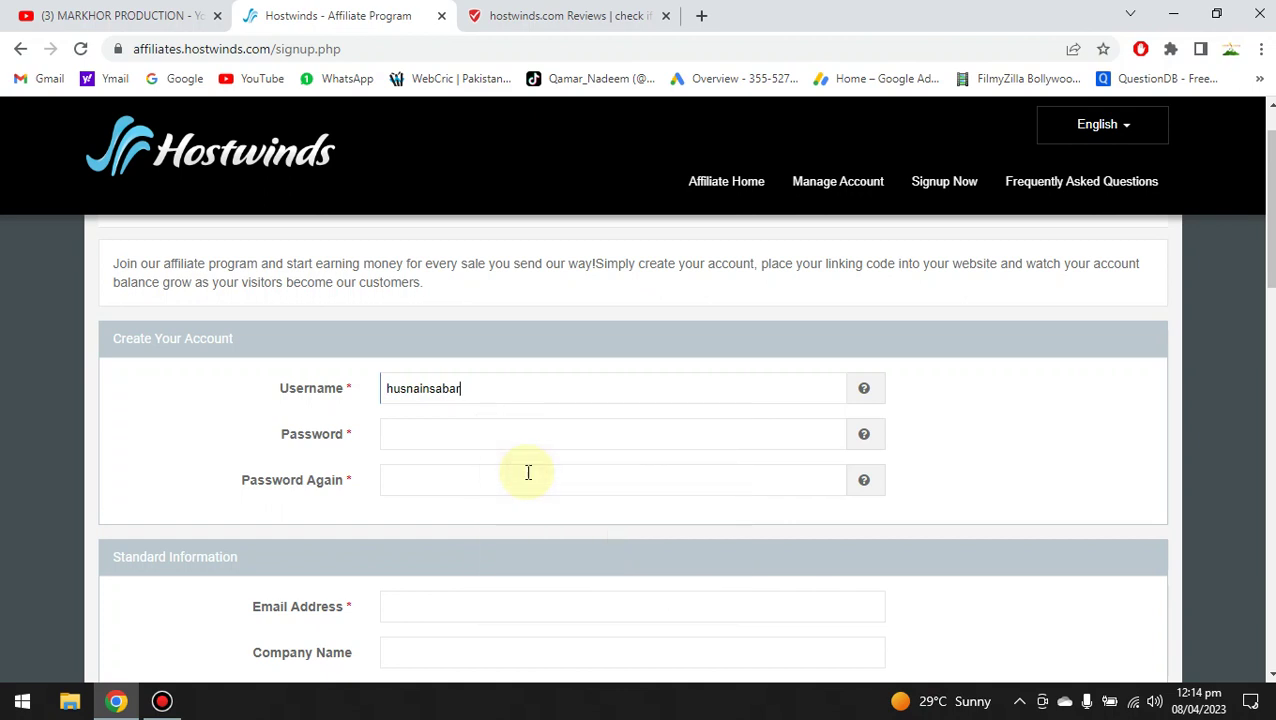
click(453, 436)
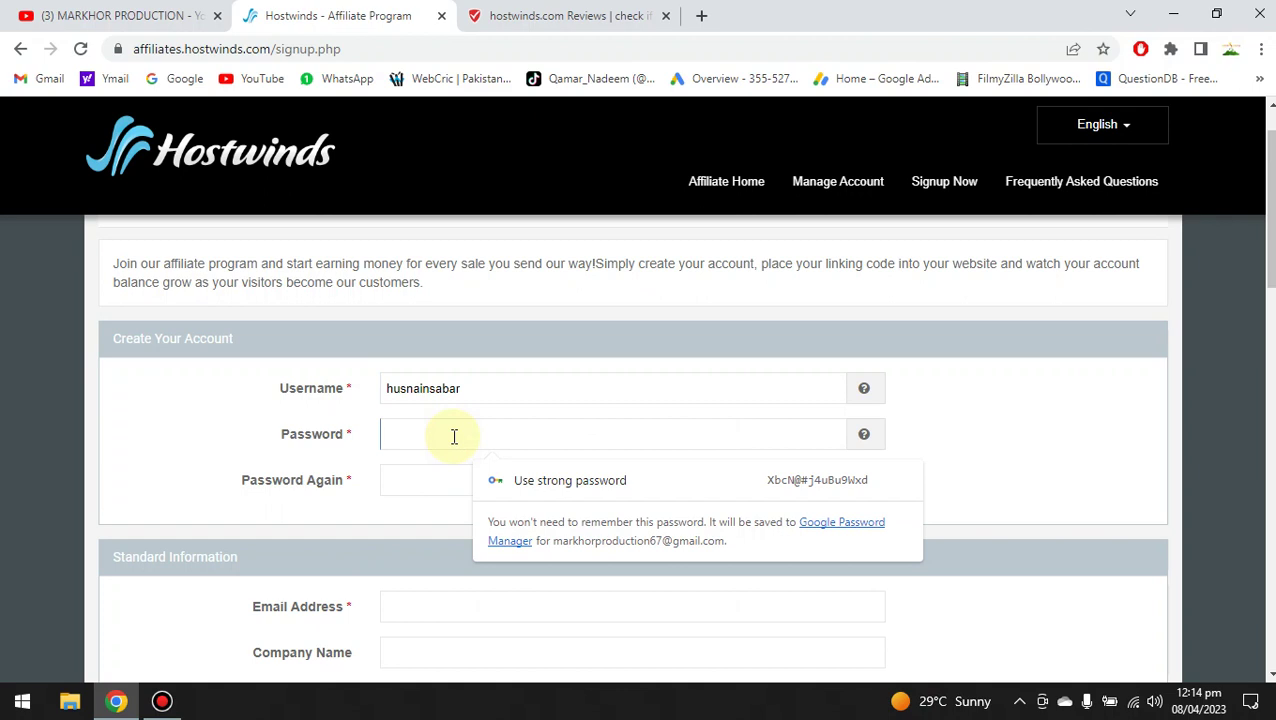
text(••••••••)
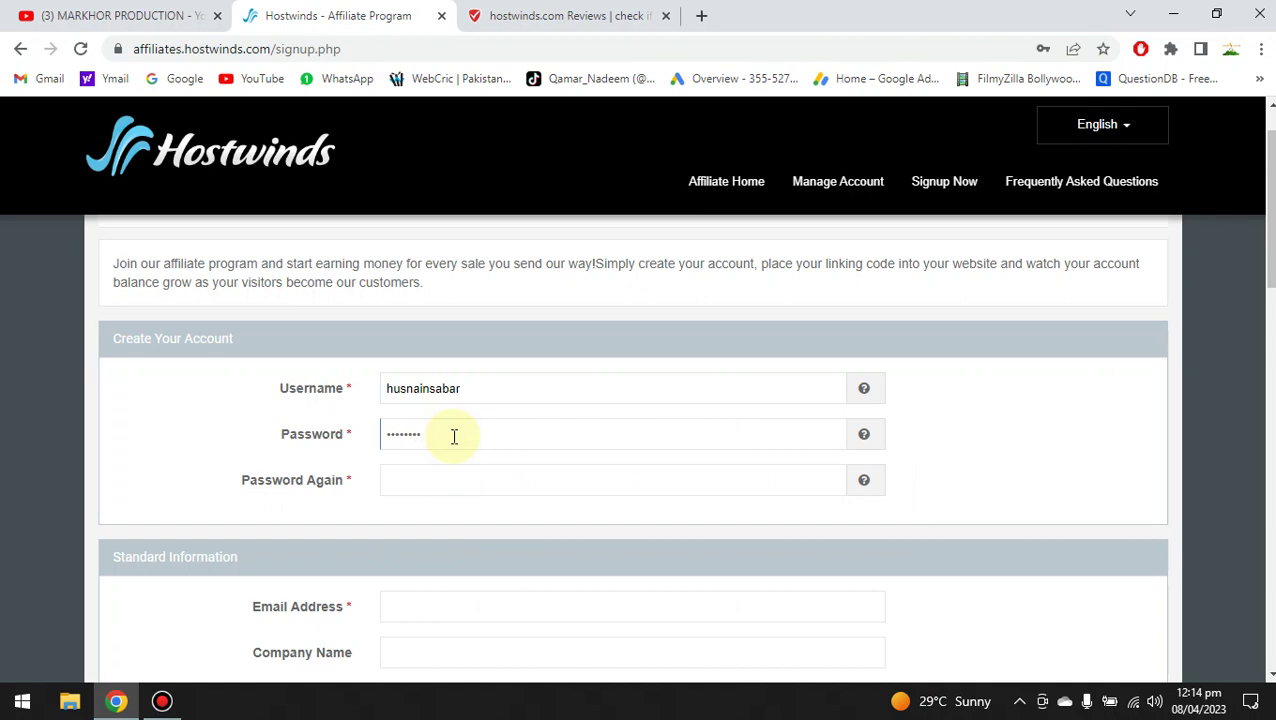
text(•)
click(470, 480)
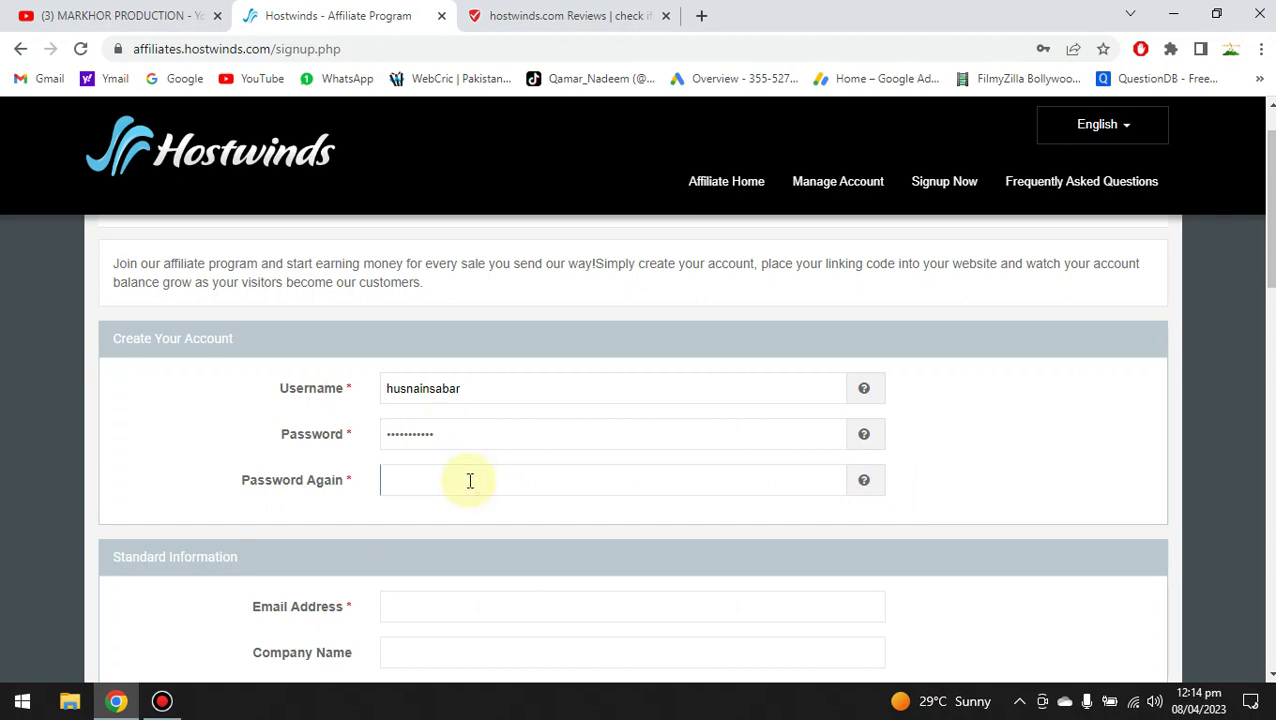
scroll(638, 450, down, 4)
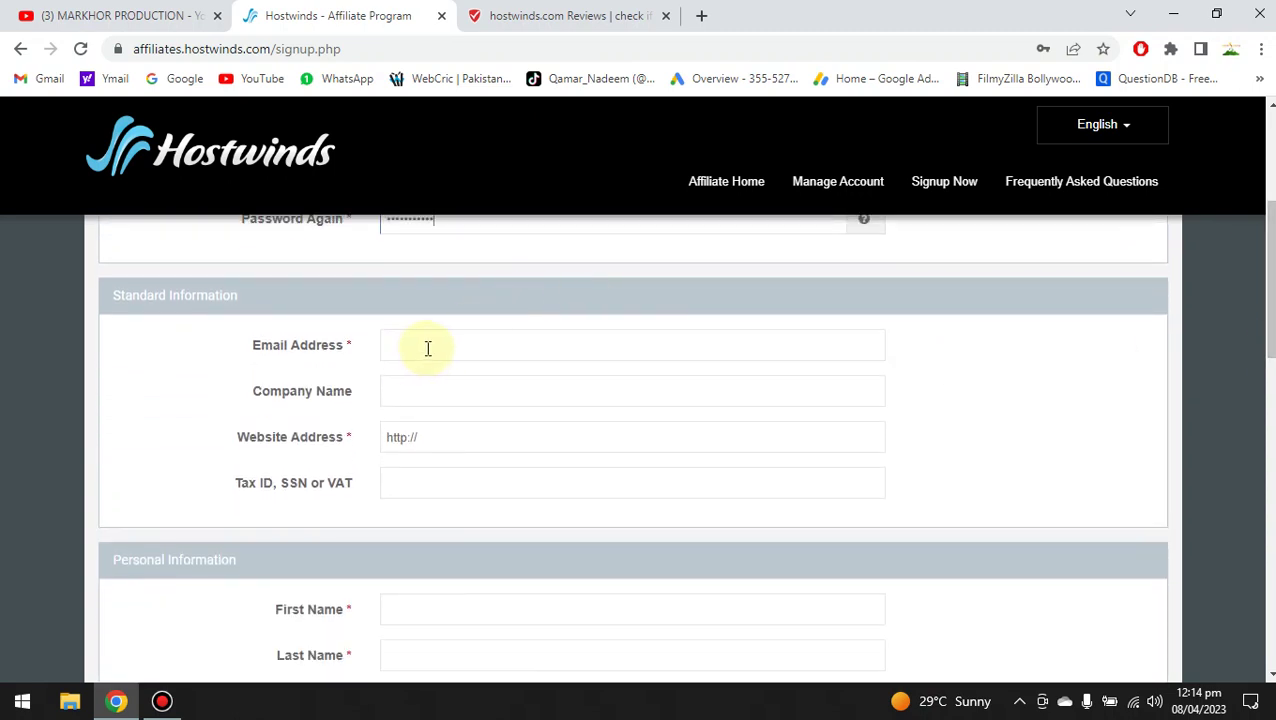
Fill the email address from a saved suggestion and type the company name.
click(428, 347)
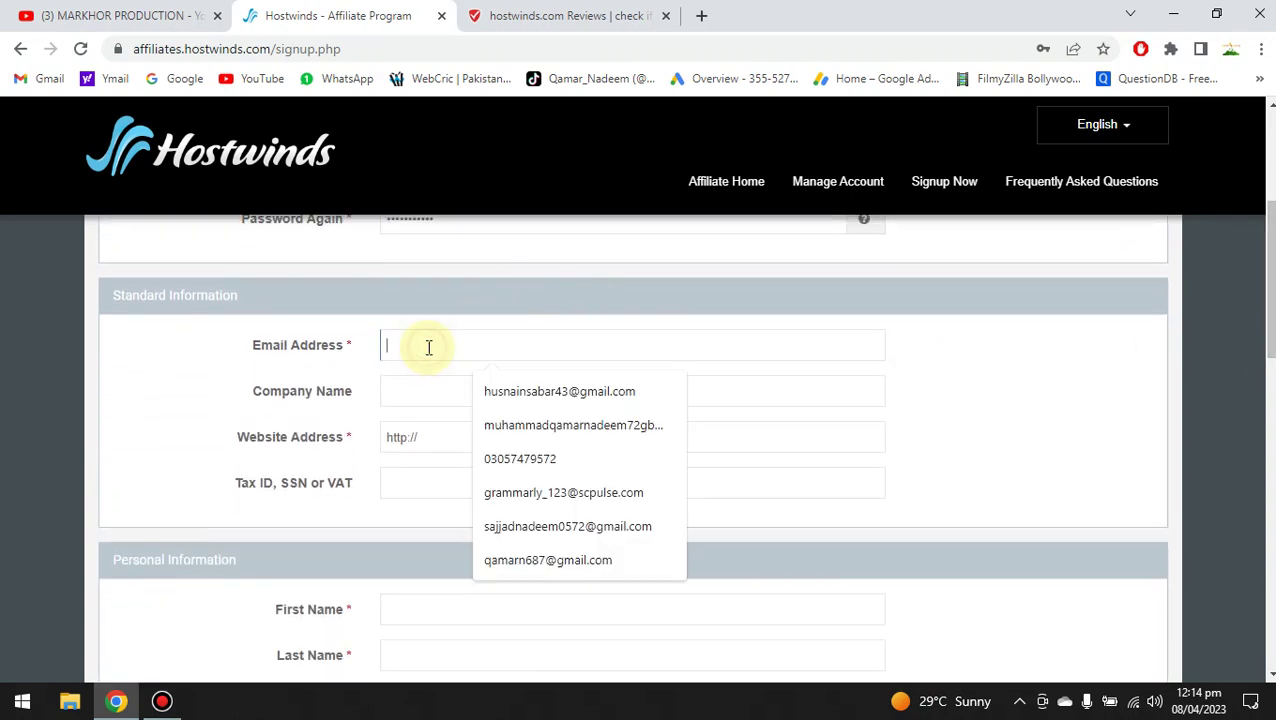
click(540, 391)
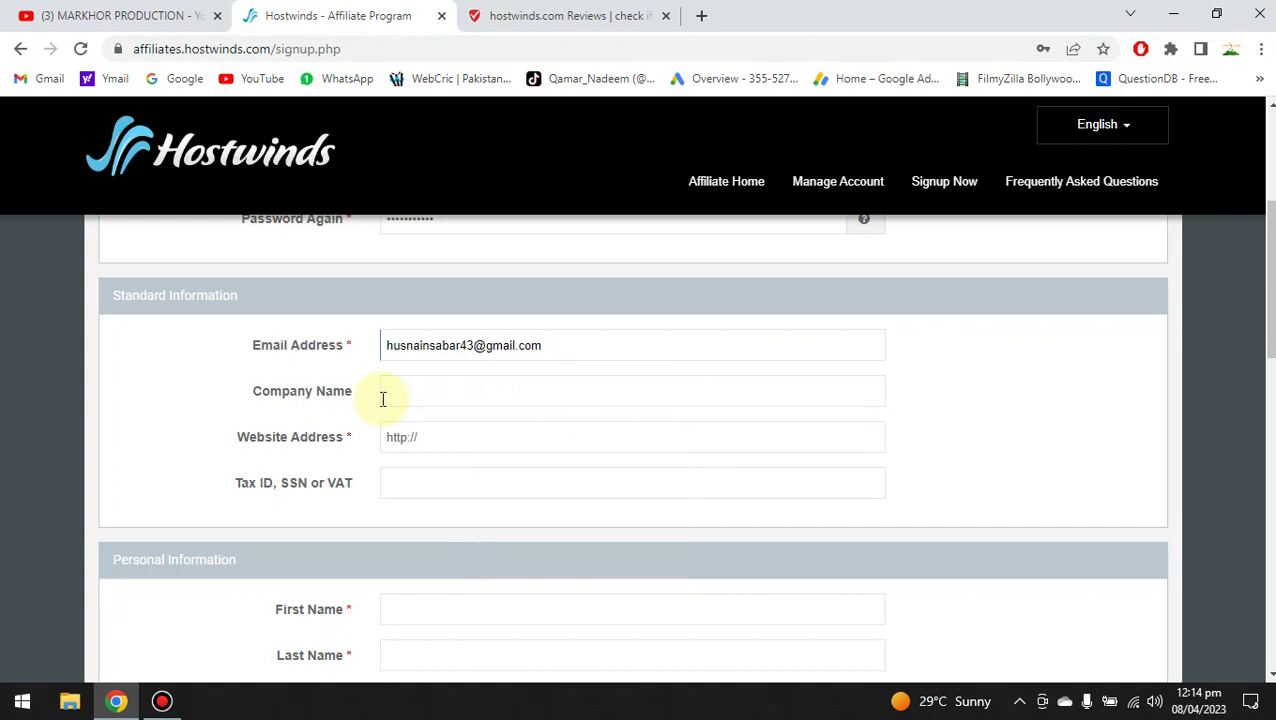
click(460, 400)
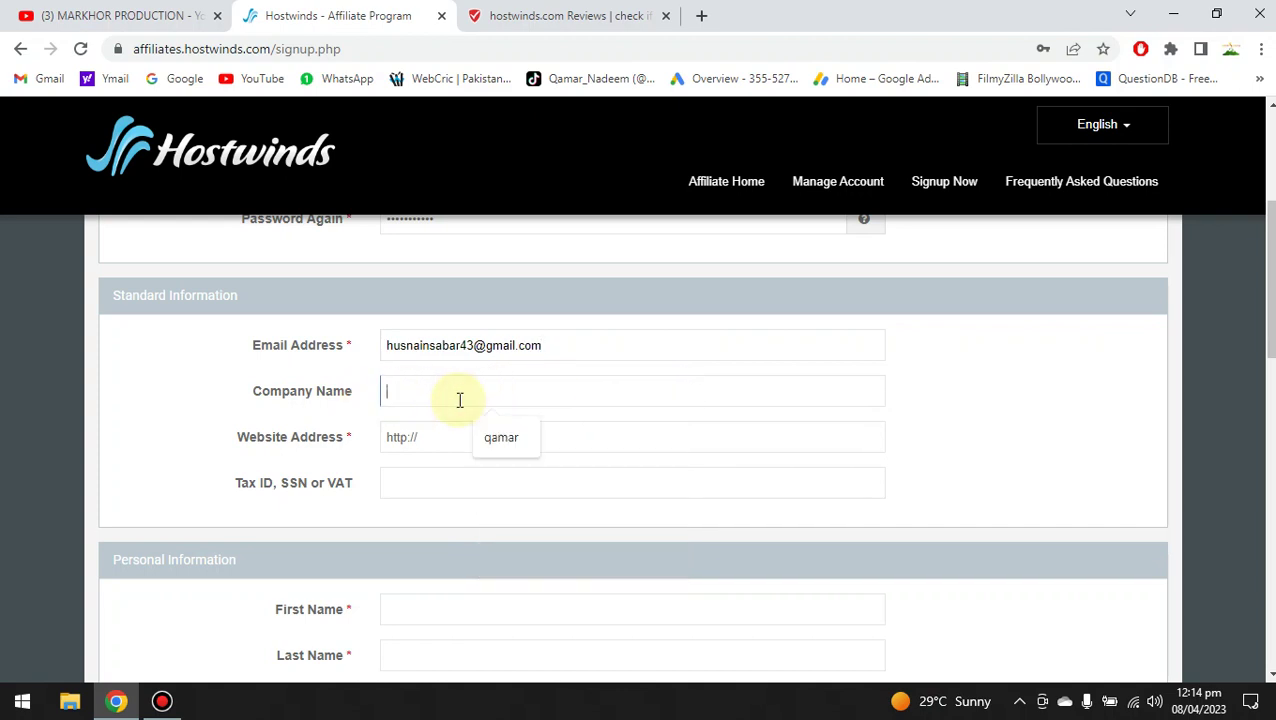
text(husnaintrader)
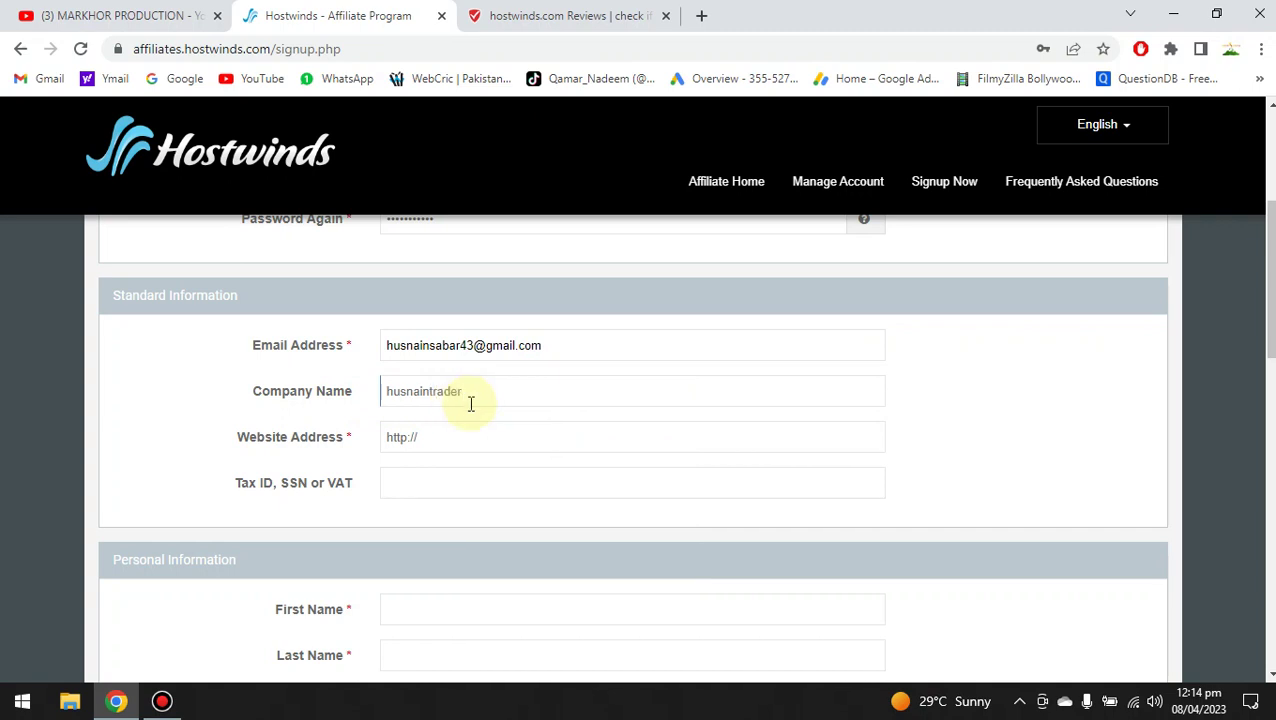
click(473, 429)
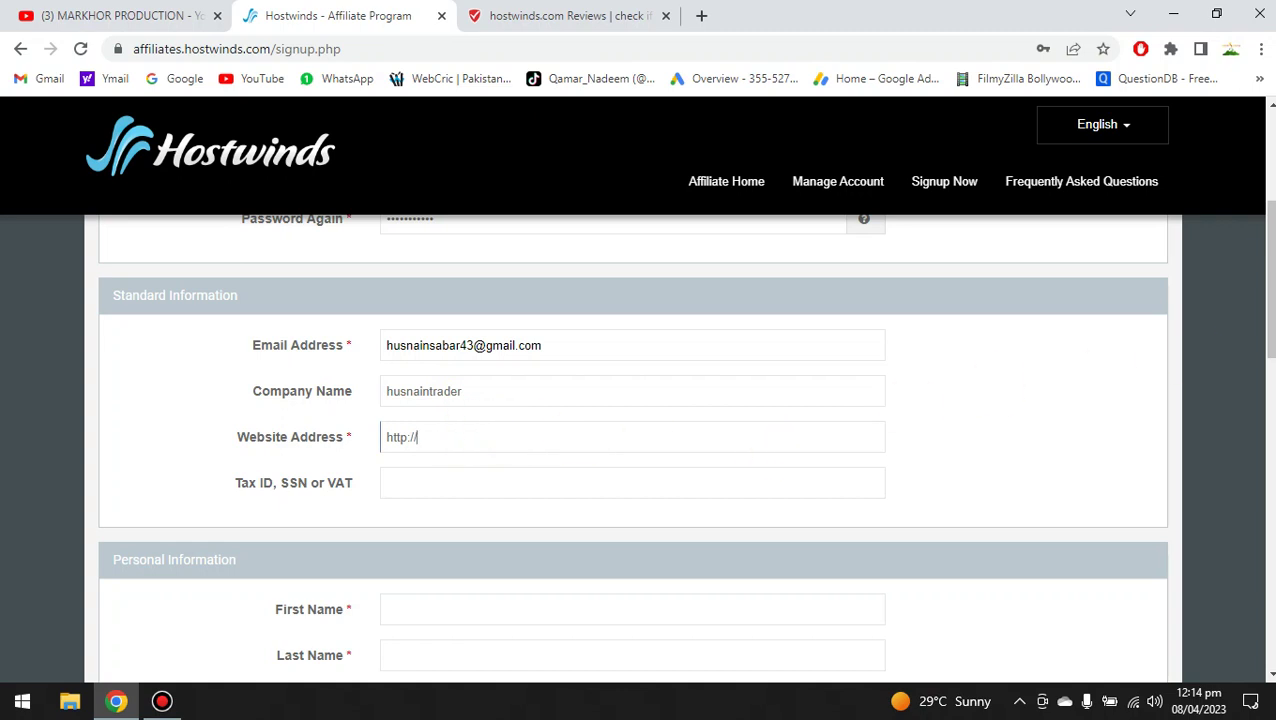
scroll(1265, 350, down, 1)
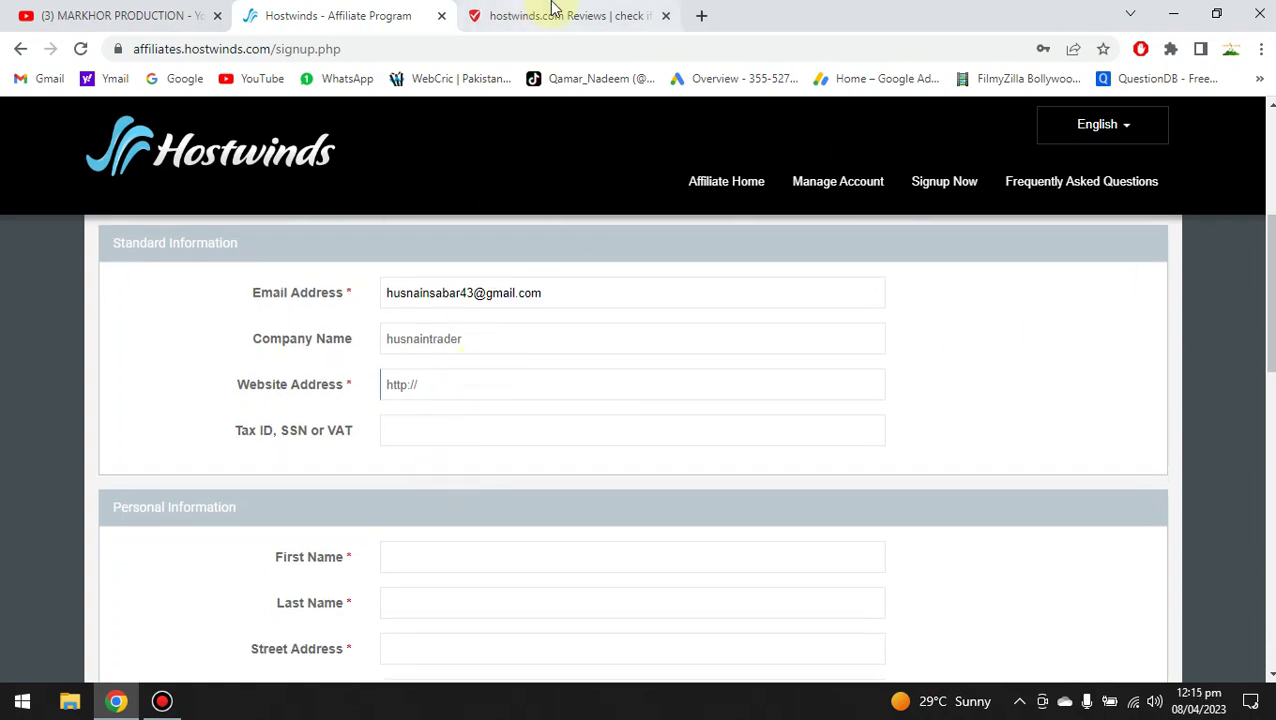
Load handyapk.com in a new tab, select its full URL, and return to the Hostwinds tab.
click(701, 16)
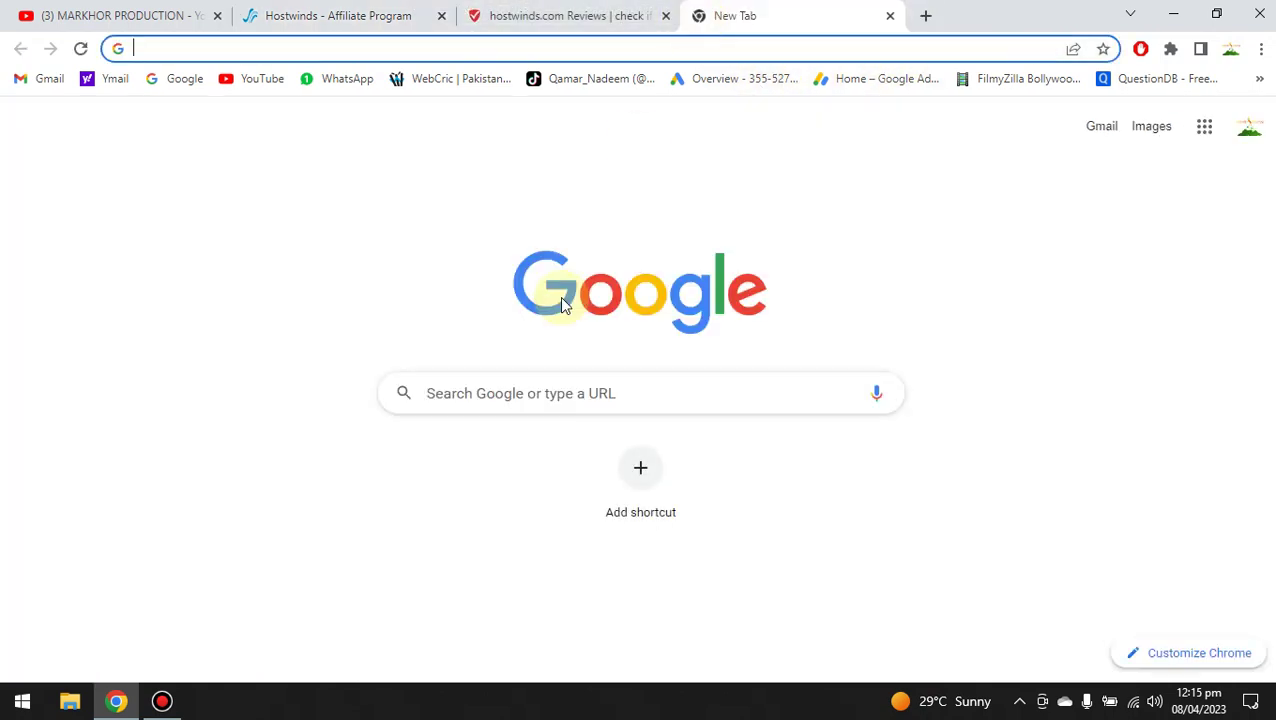
text(ha)
key(Return)
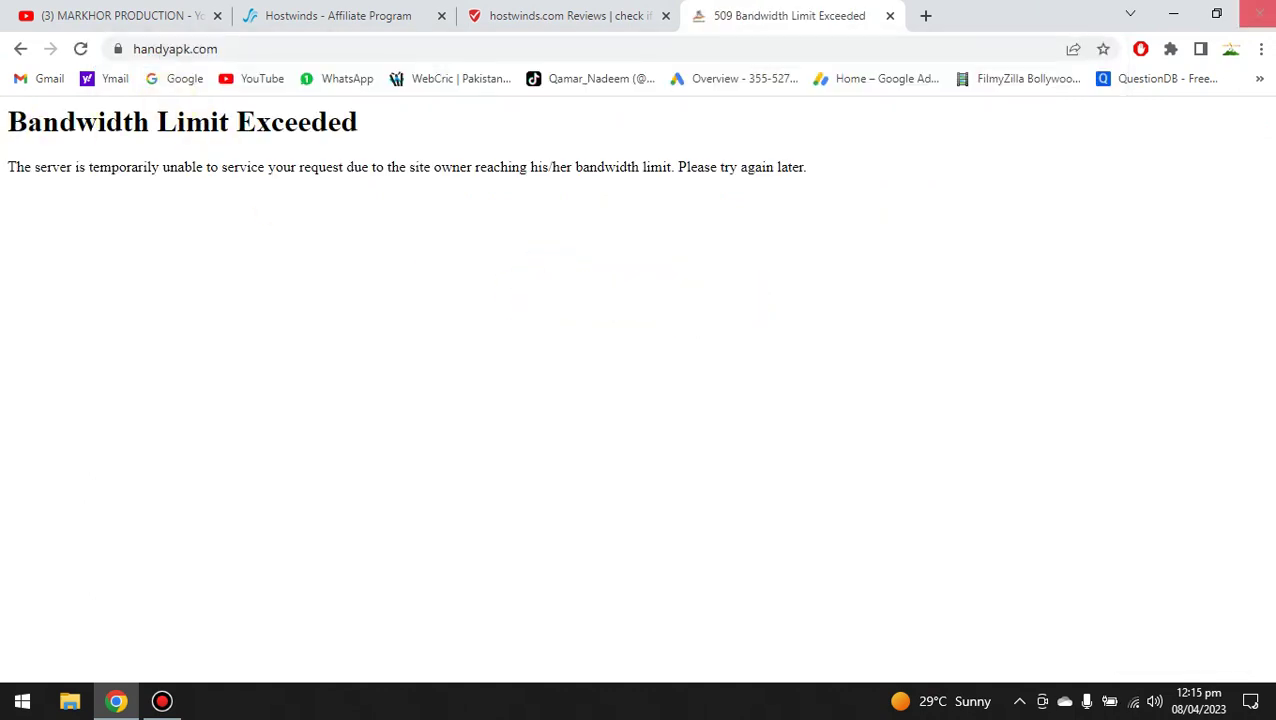
click(18, 50)
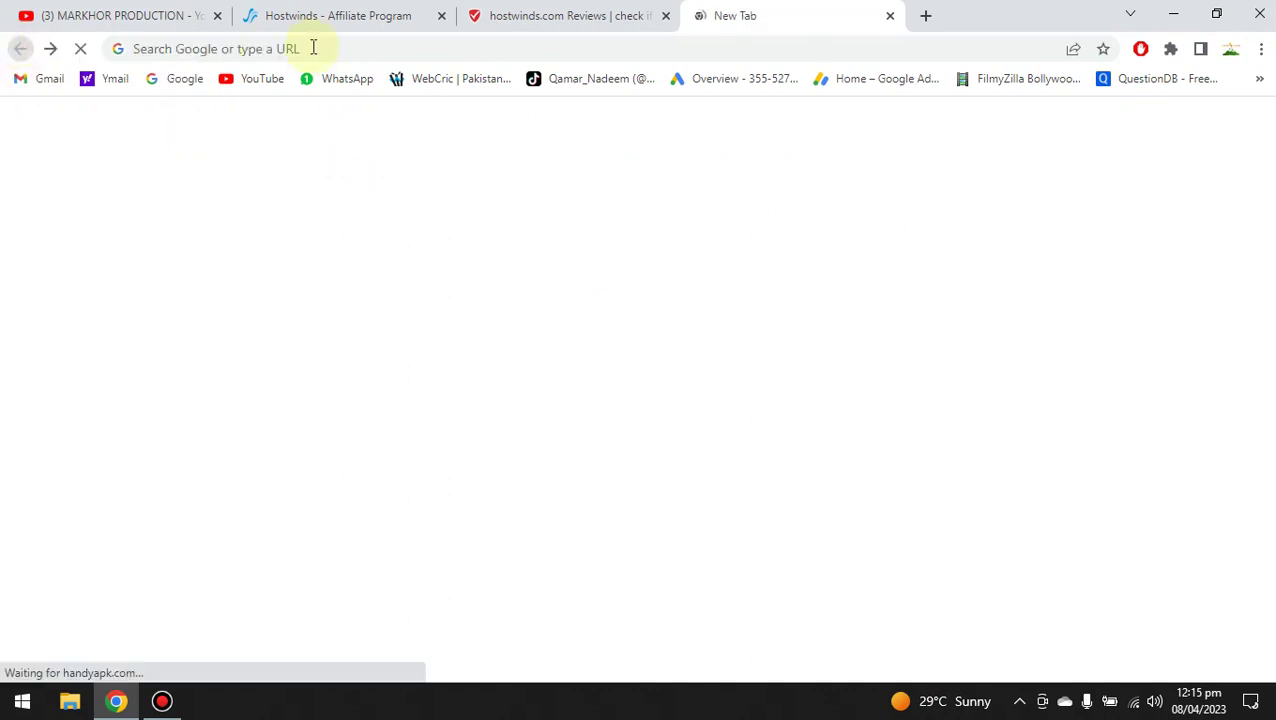
click(291, 48)
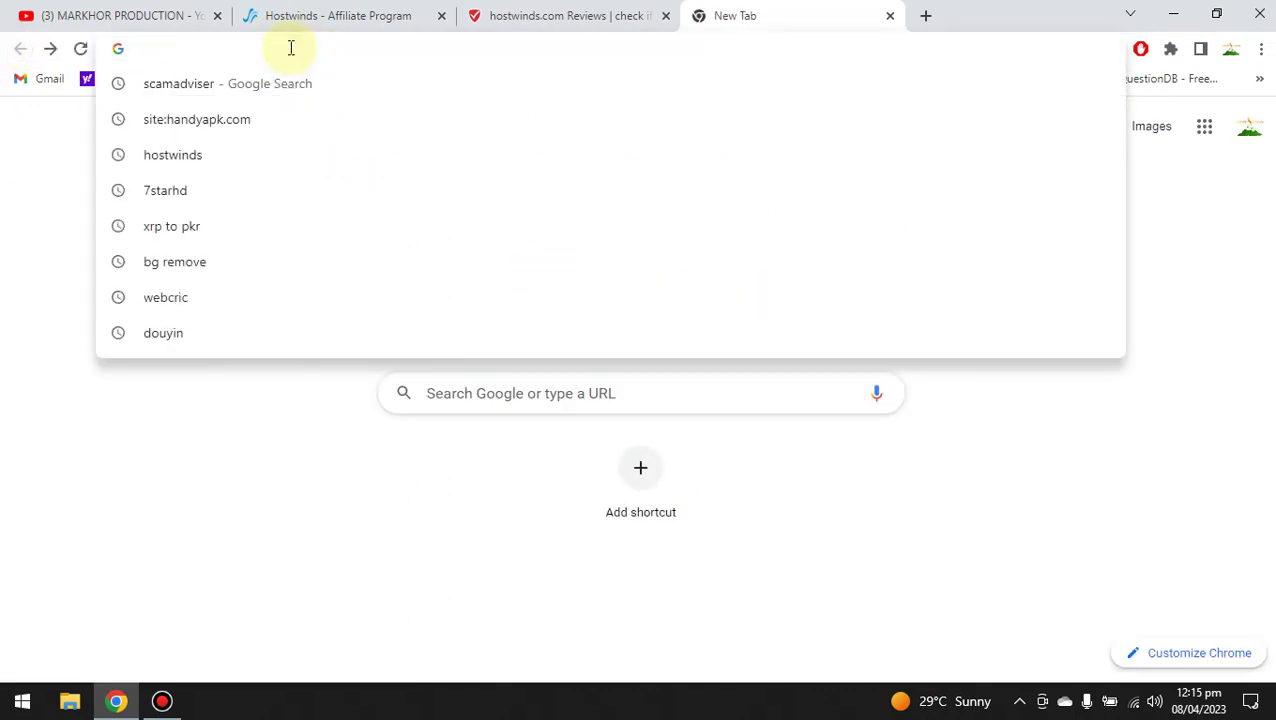
text(handyapk.com)
key(Return)
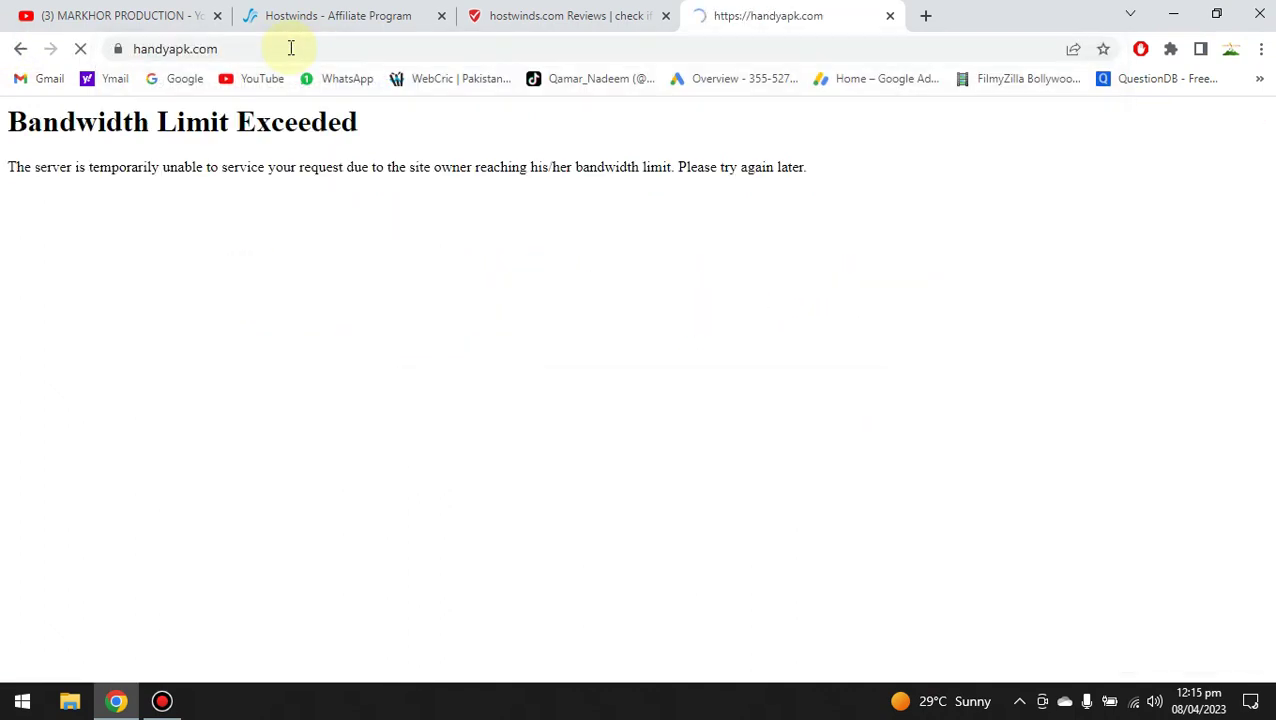
click(218, 47)
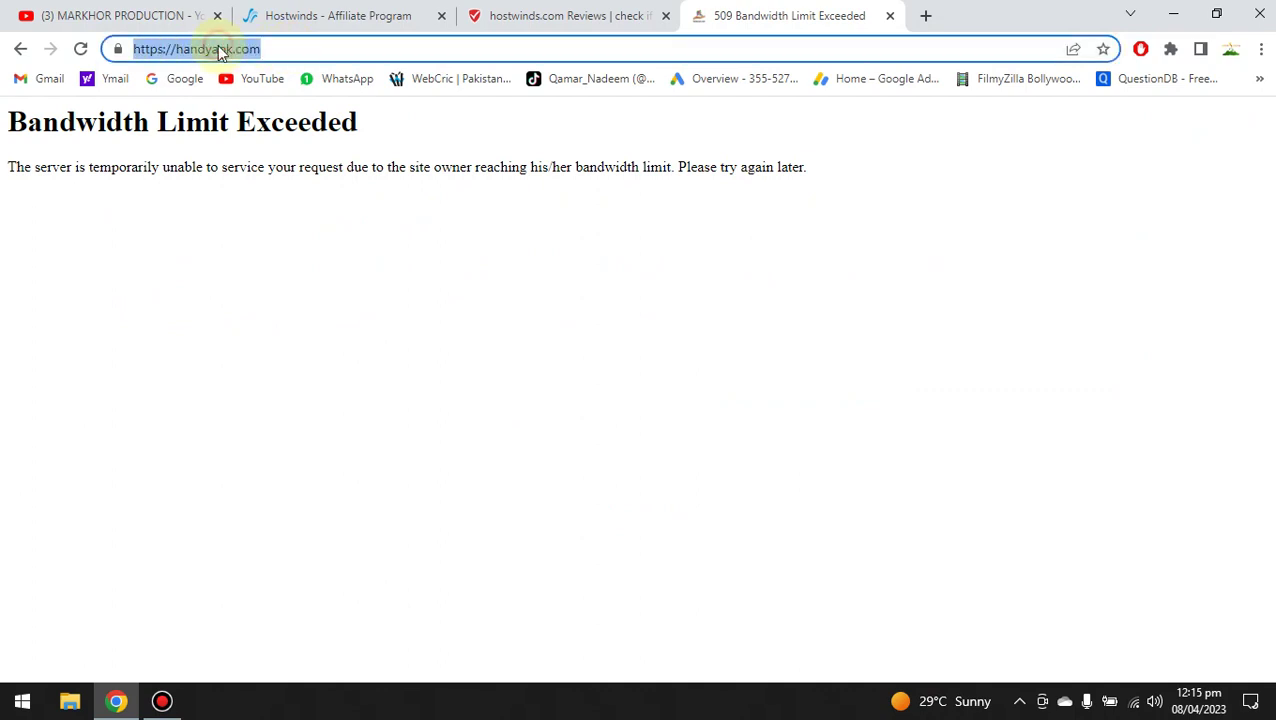
click(582, 15)
click(312, 18)
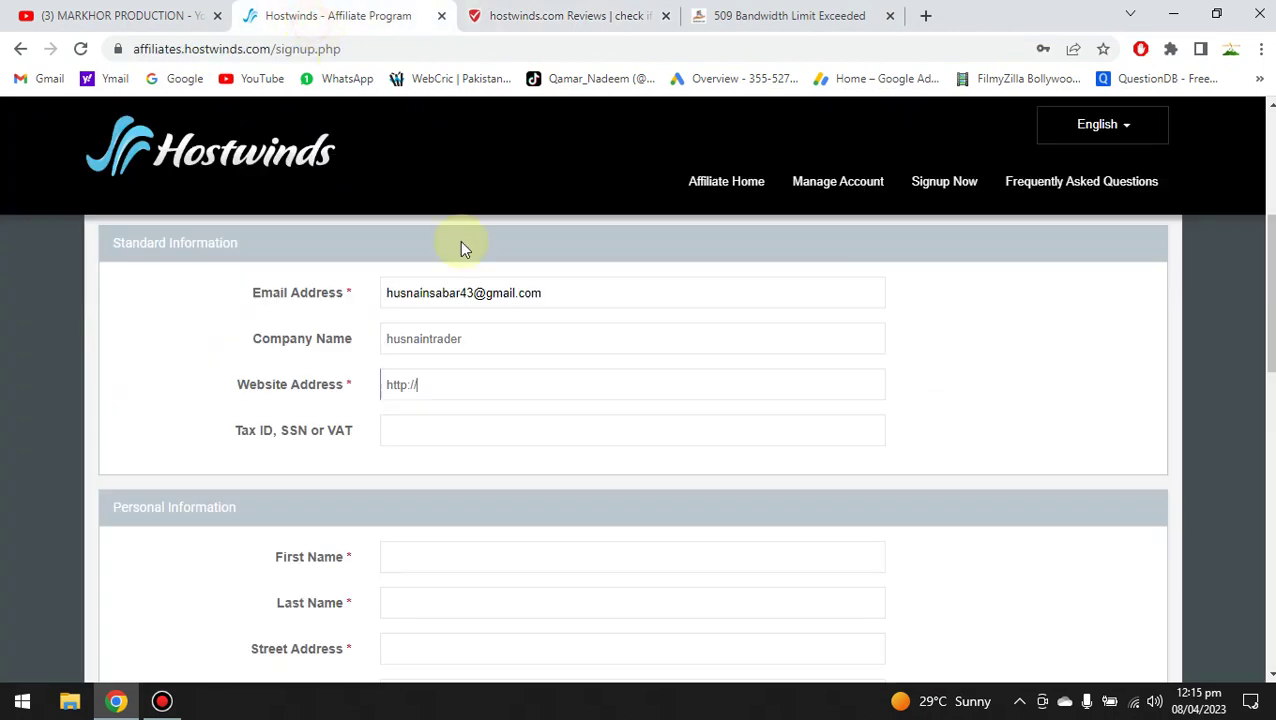
text(https://handyapk.com/)
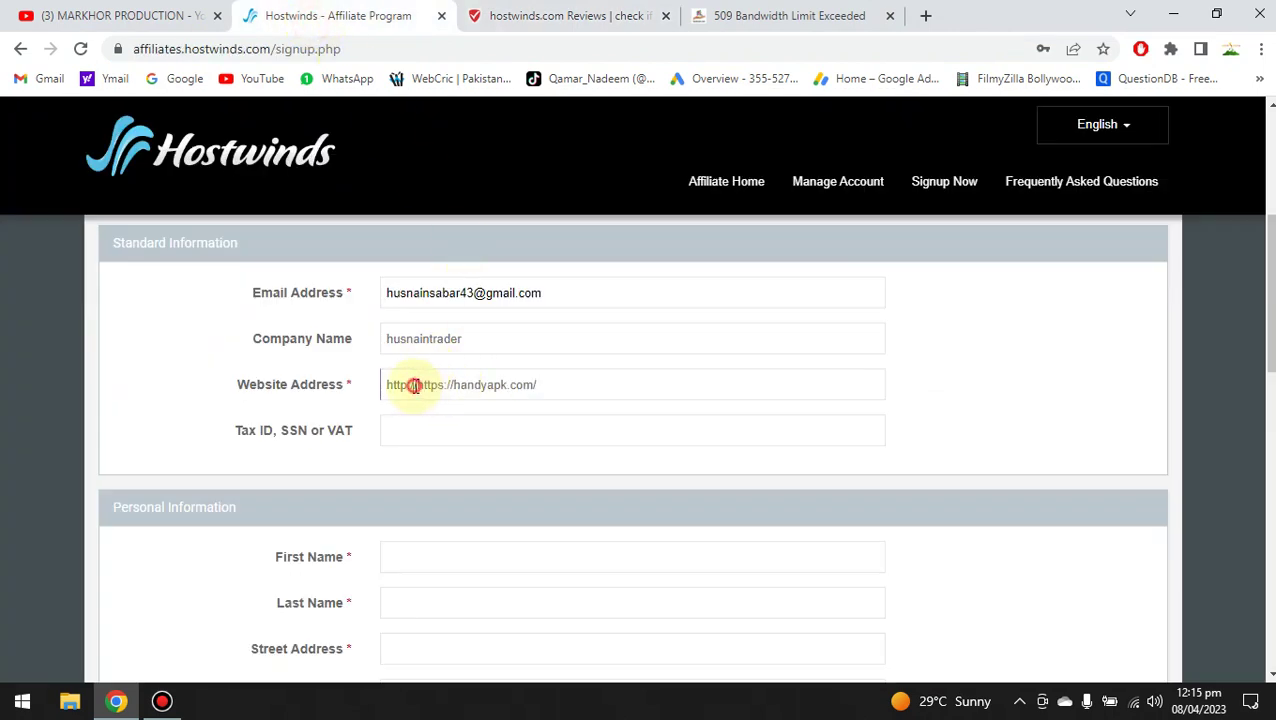
click(417, 387)
key(BackSpace)
key(BackSpace)
key(BackSpace)
key(BackSpace)
key(BackSpace)
key(BackSpace)
key(BackSpace)
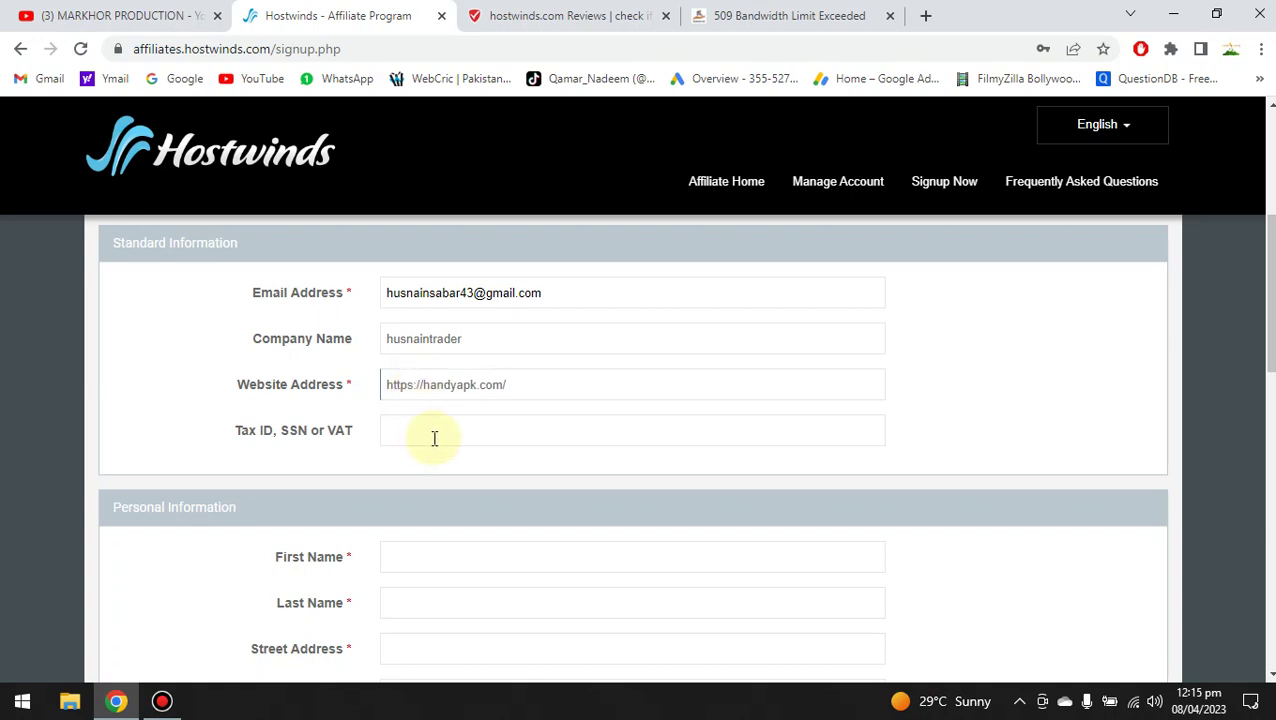
Enter the affiliate's first name and last name.
scroll(635, 445, down, 3)
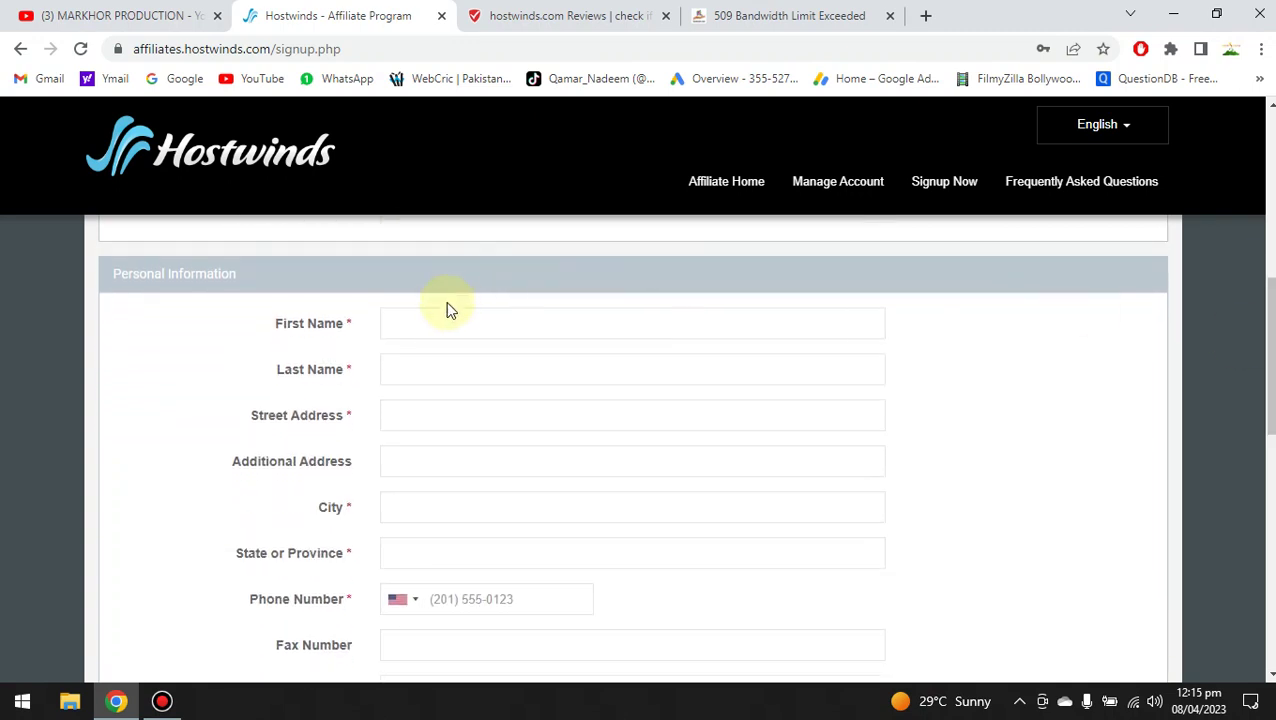
click(424, 327)
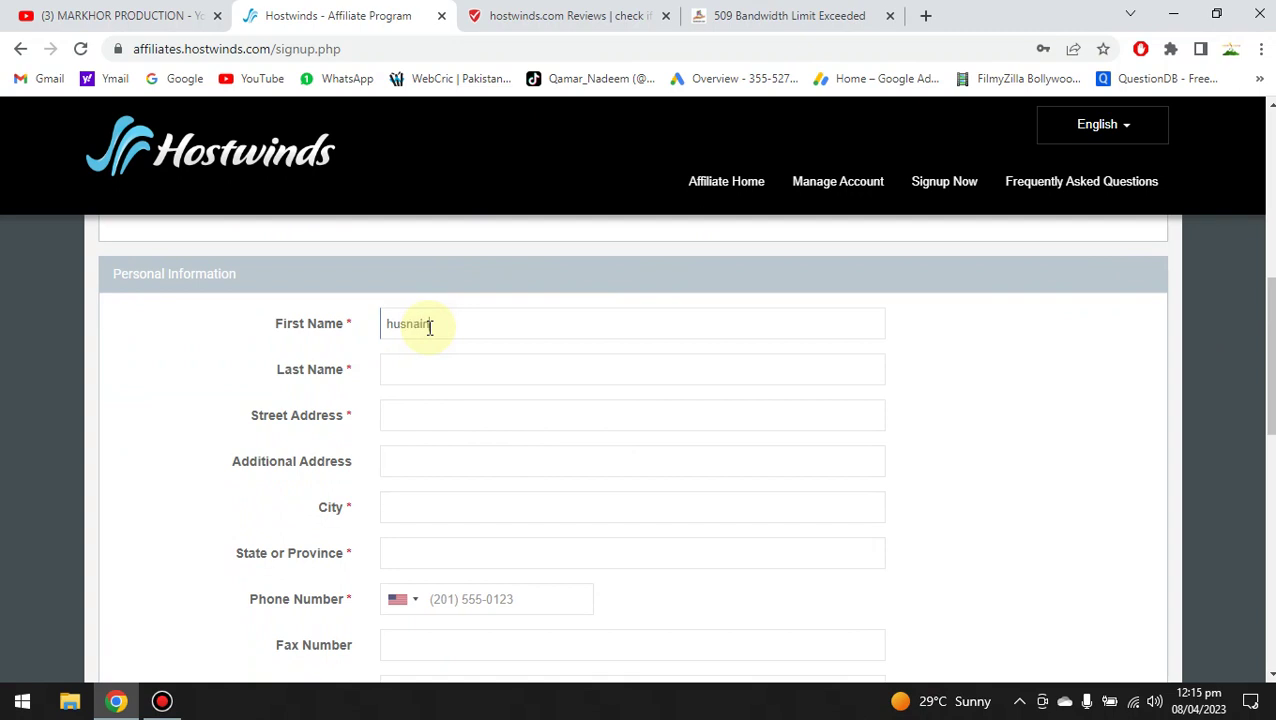
click(429, 369)
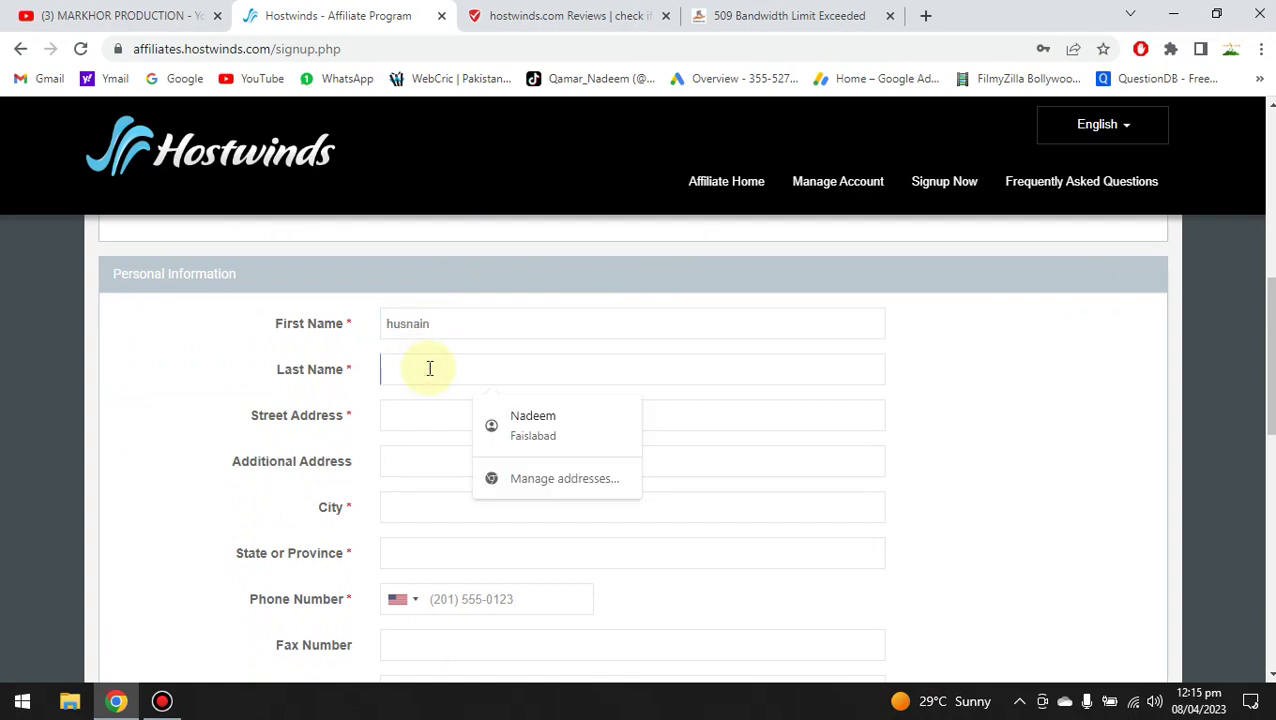
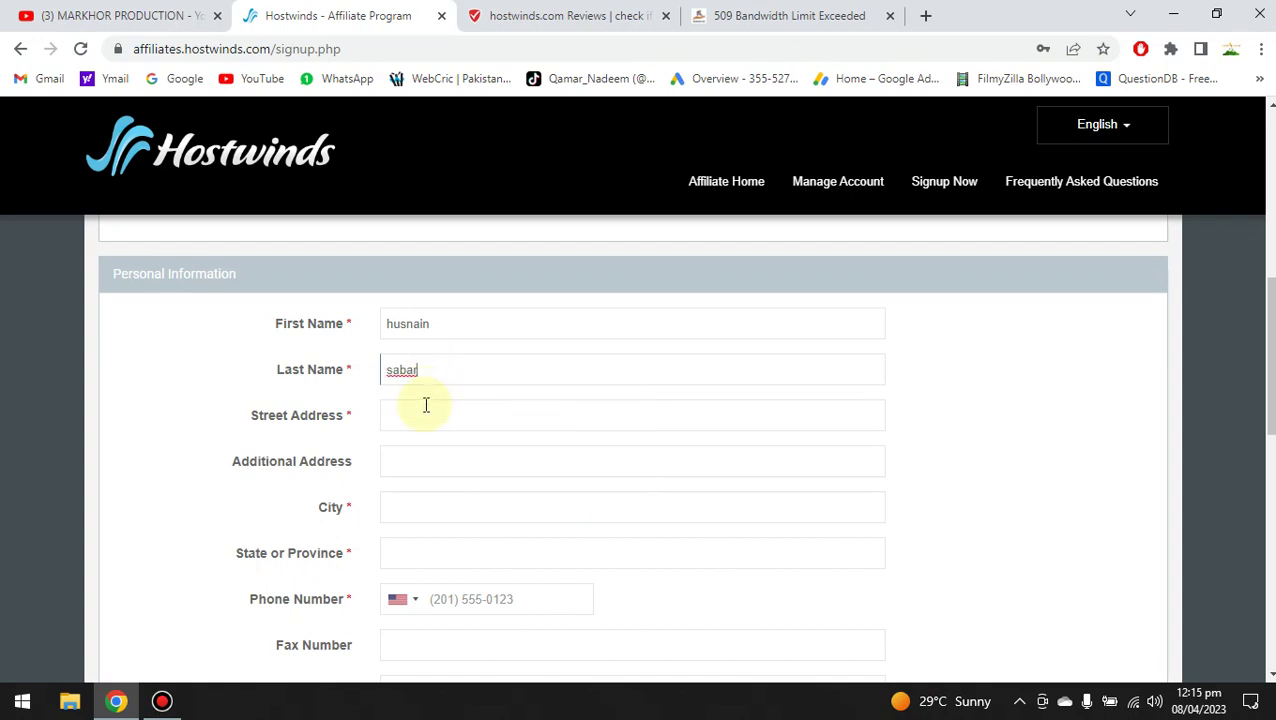
click(422, 418)
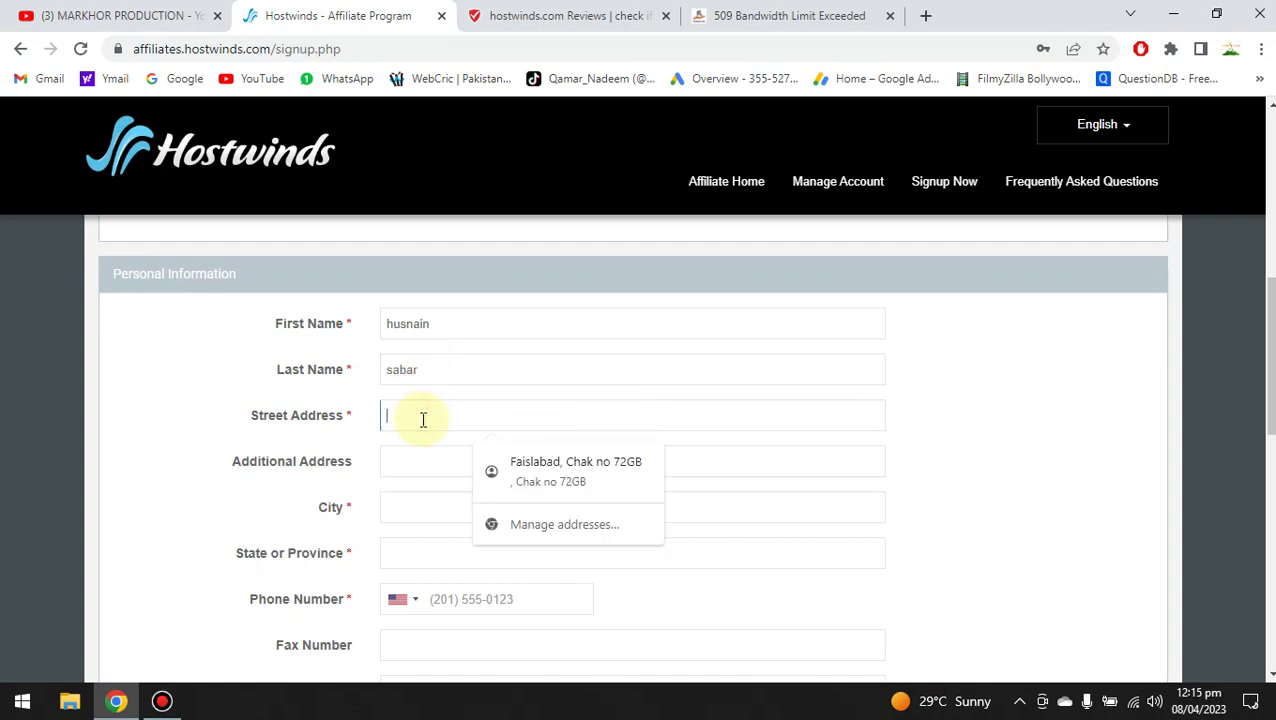
Enter the street address and additional address line, correcting a misspelled letter.
text(faislabad)
click(418, 450)
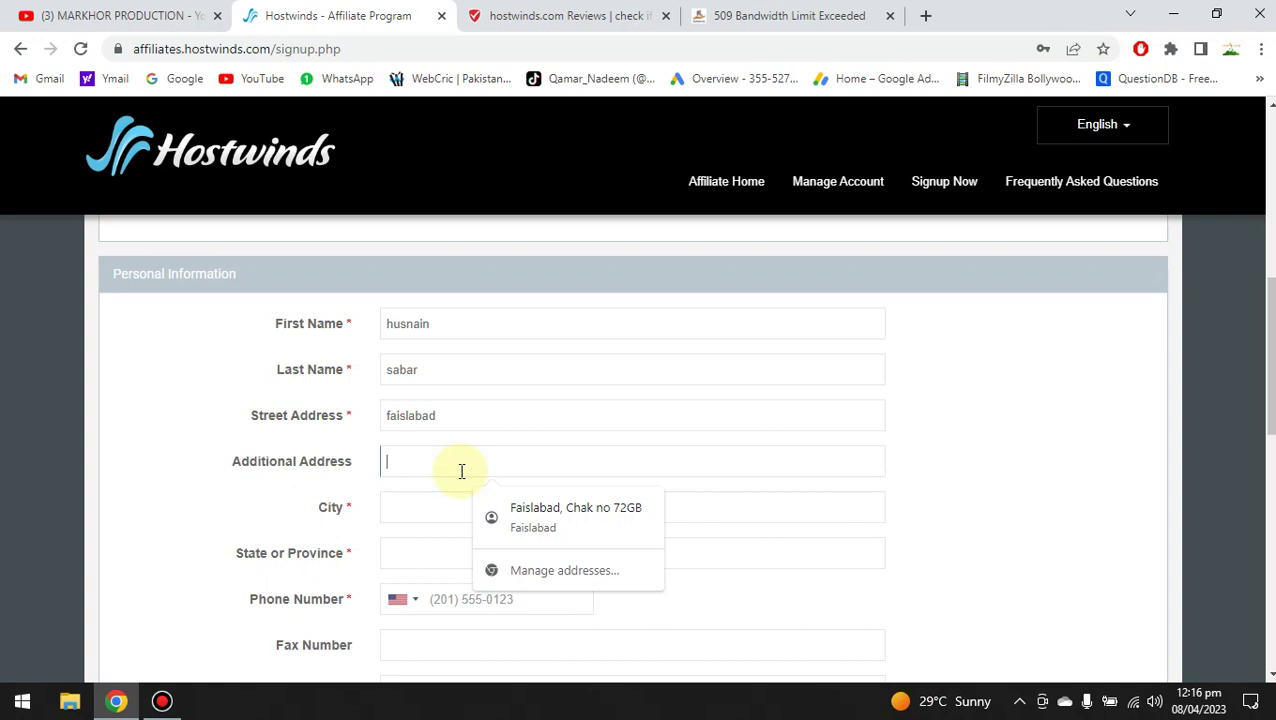
text(faoslabad)
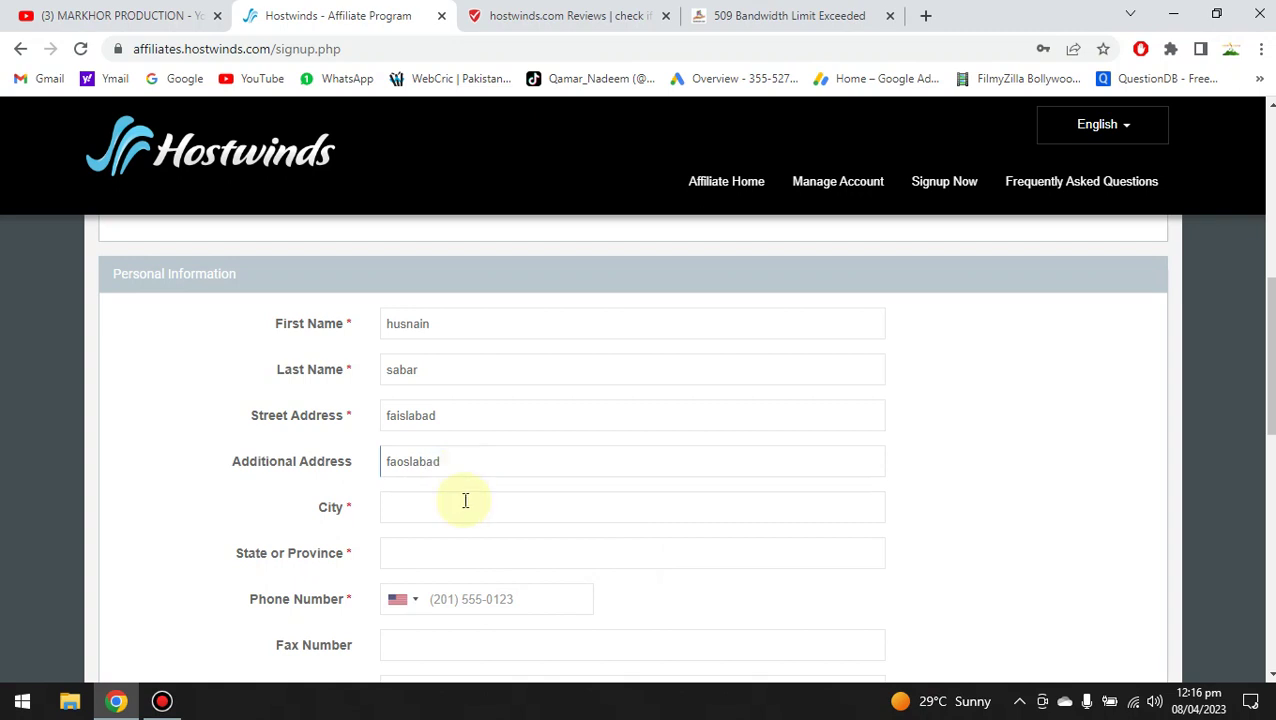
click(403, 462)
key(BackSpace)
text(i)
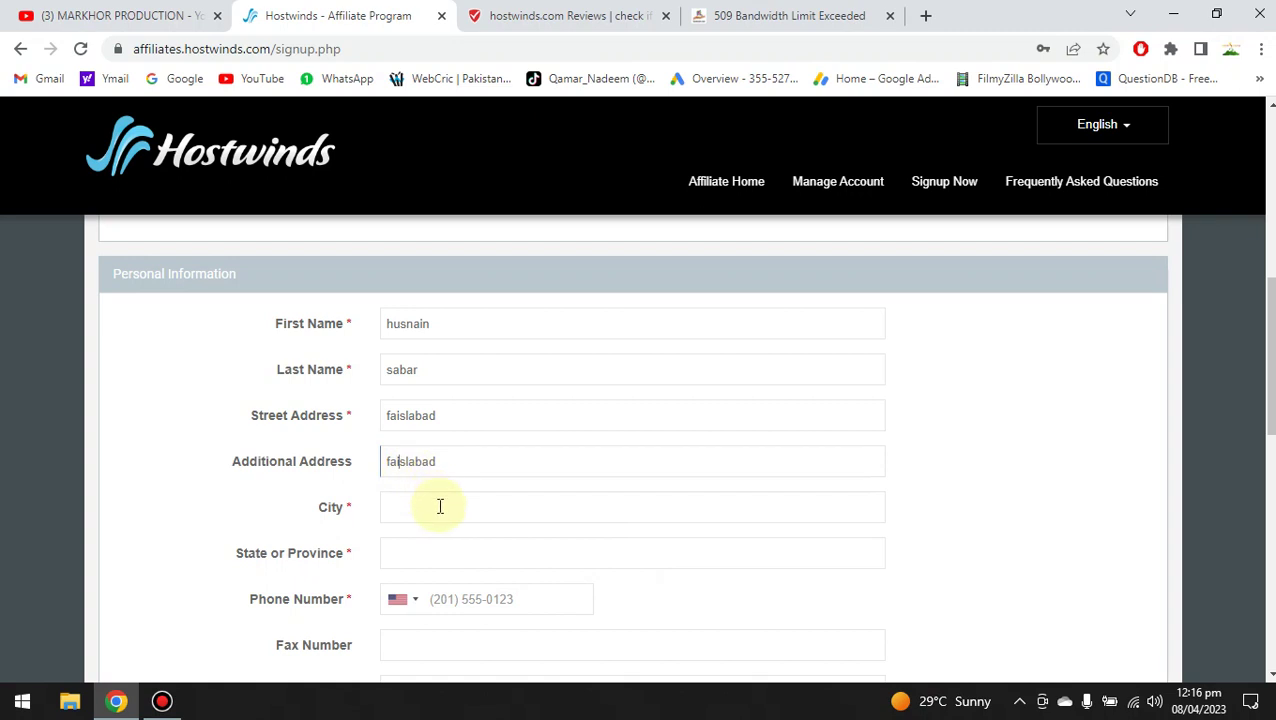
Accept Chrome's saved suggestion for City to fill city and phone details.
click(438, 505)
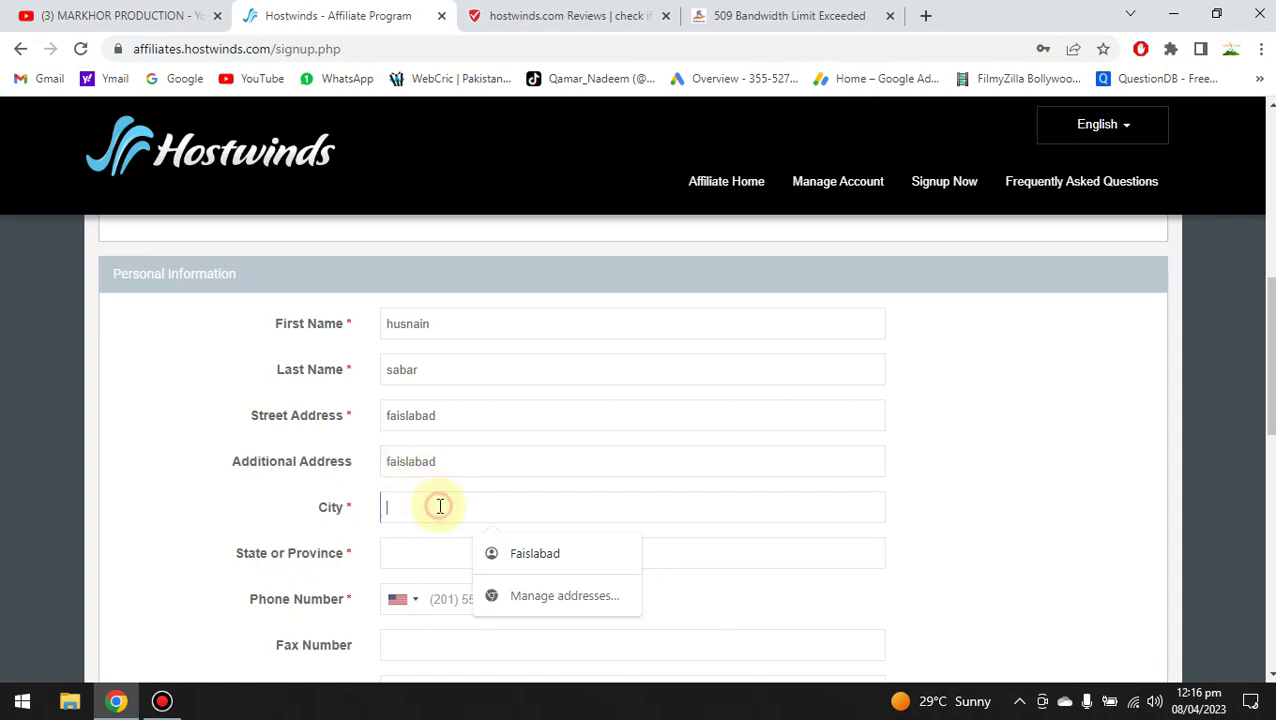
click(515, 553)
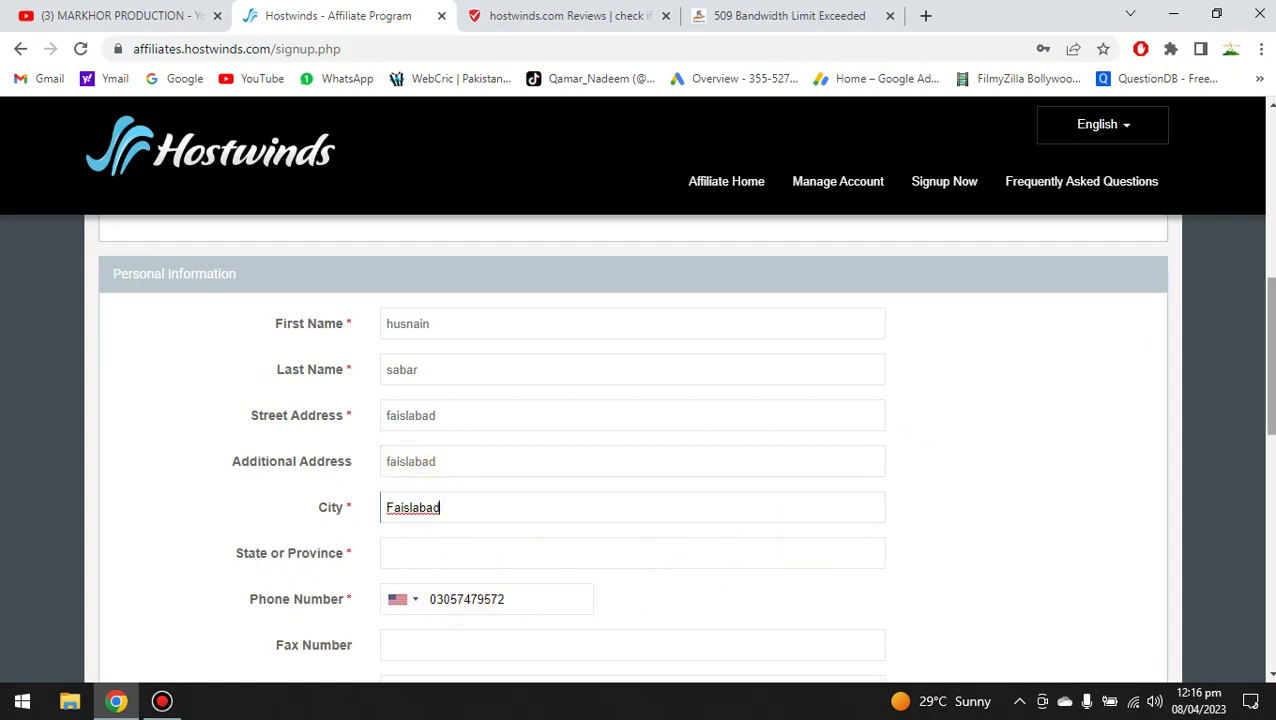
scroll(631, 450, down, 4)
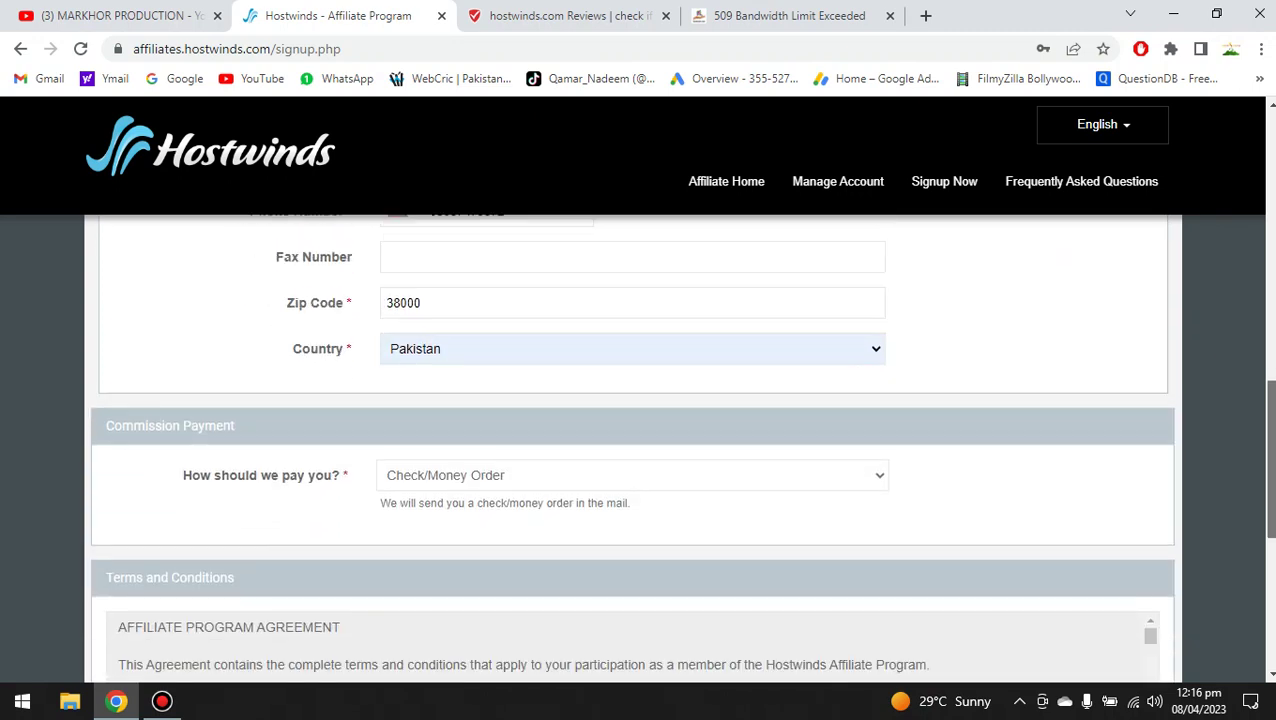
Browse the phone country-code list.
drag(1268, 416, 1225, 319)
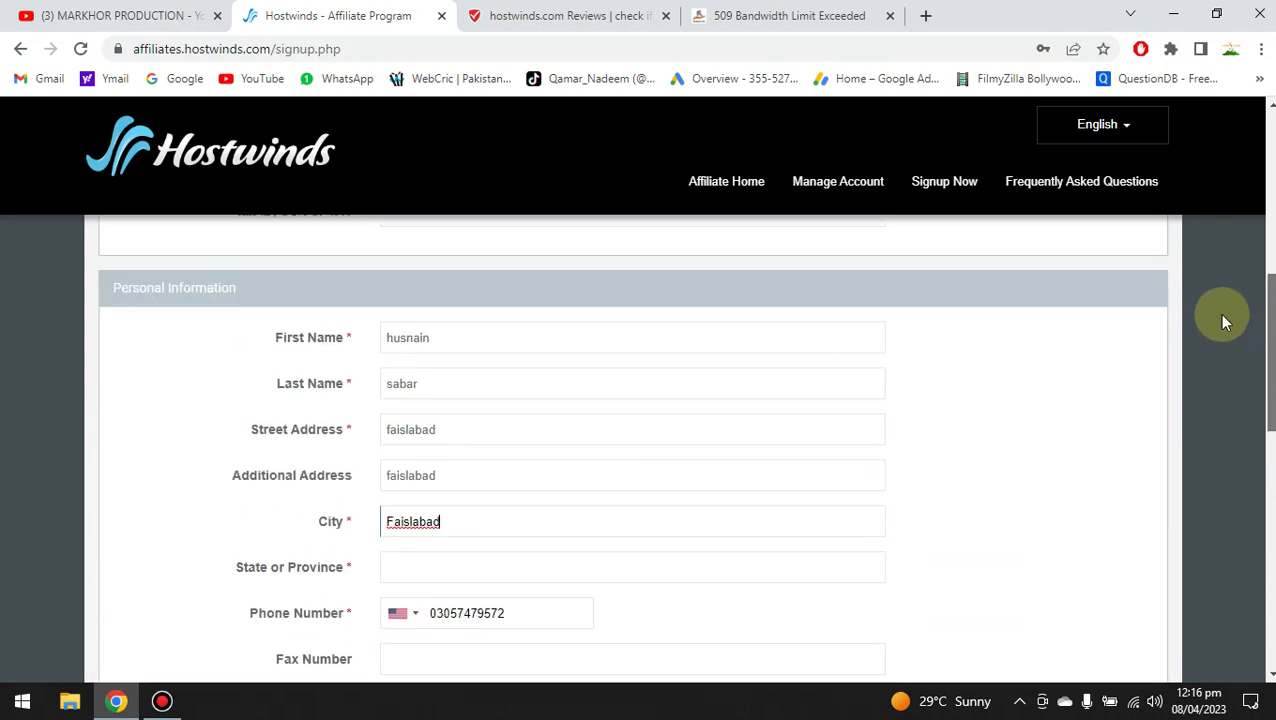
click(419, 618)
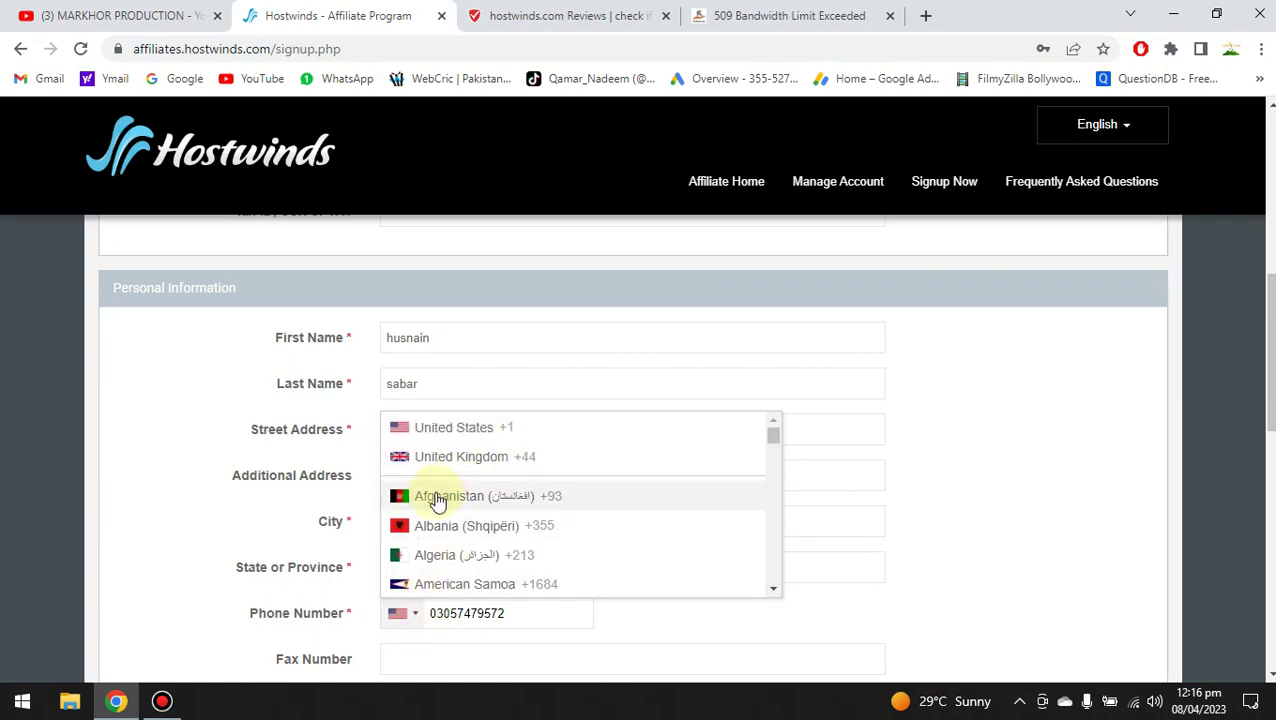
scroll(771, 548, down, 4)
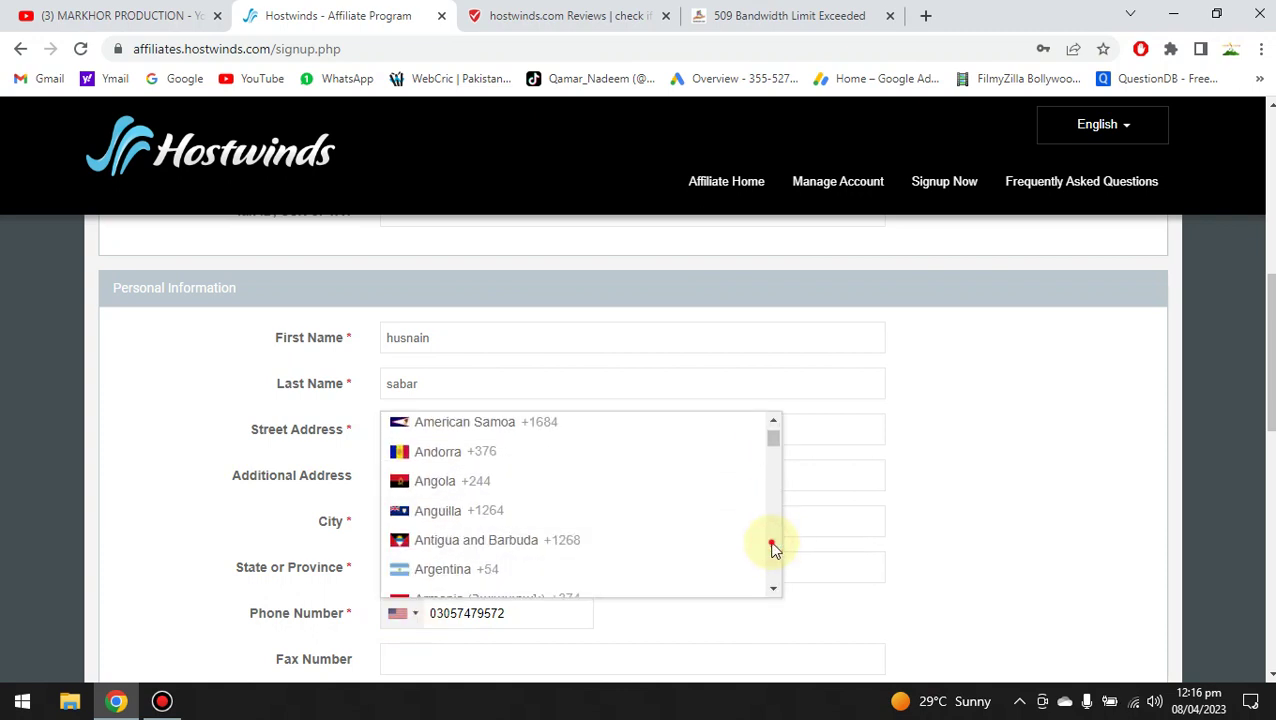
scroll(771, 548, down, 5)
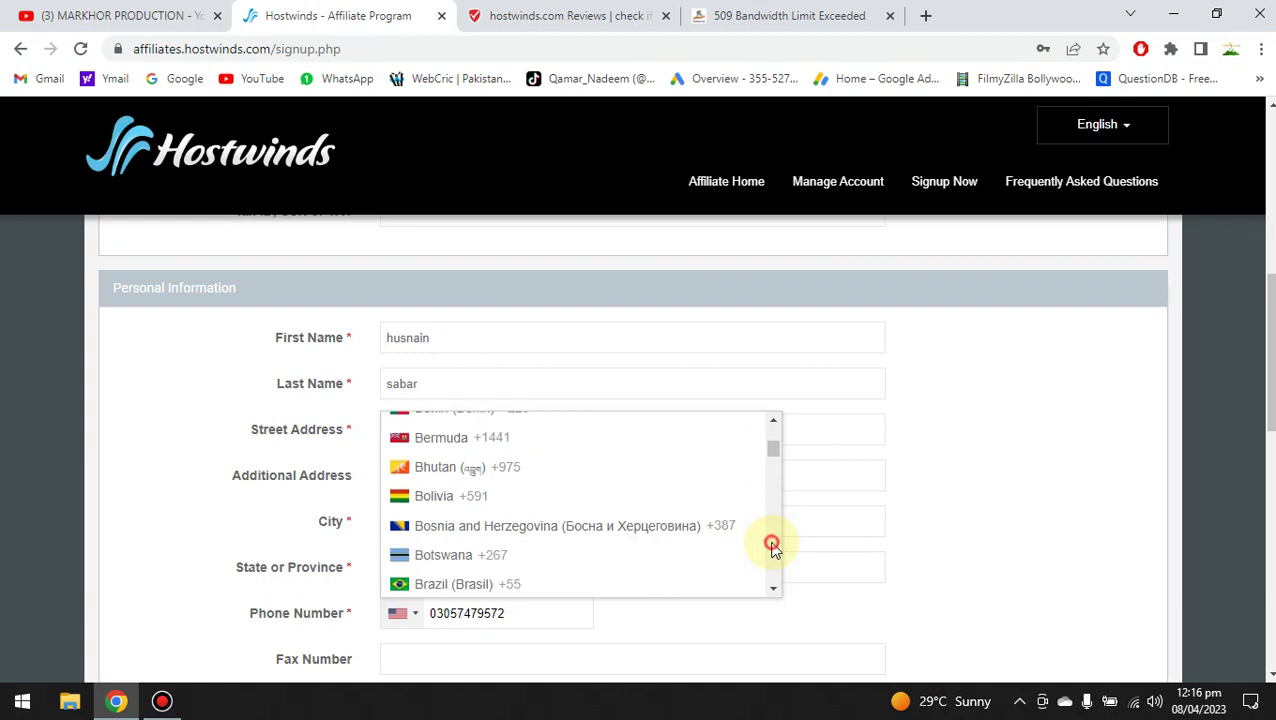
click(771, 548)
click(771, 548)
click(771, 548)
click(771, 548)
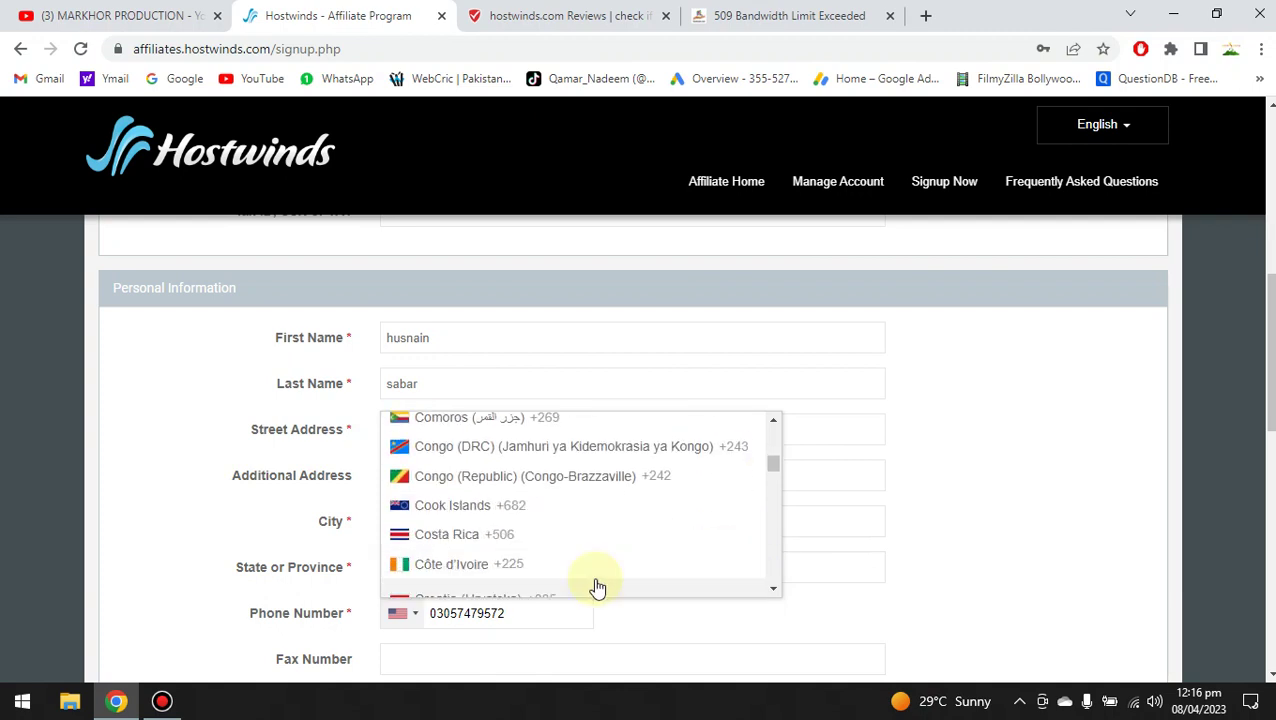
Clear the phone number and set its country code to Pakistan (+92).
click(565, 611)
key(ctrl+a)
key(BackSpace)
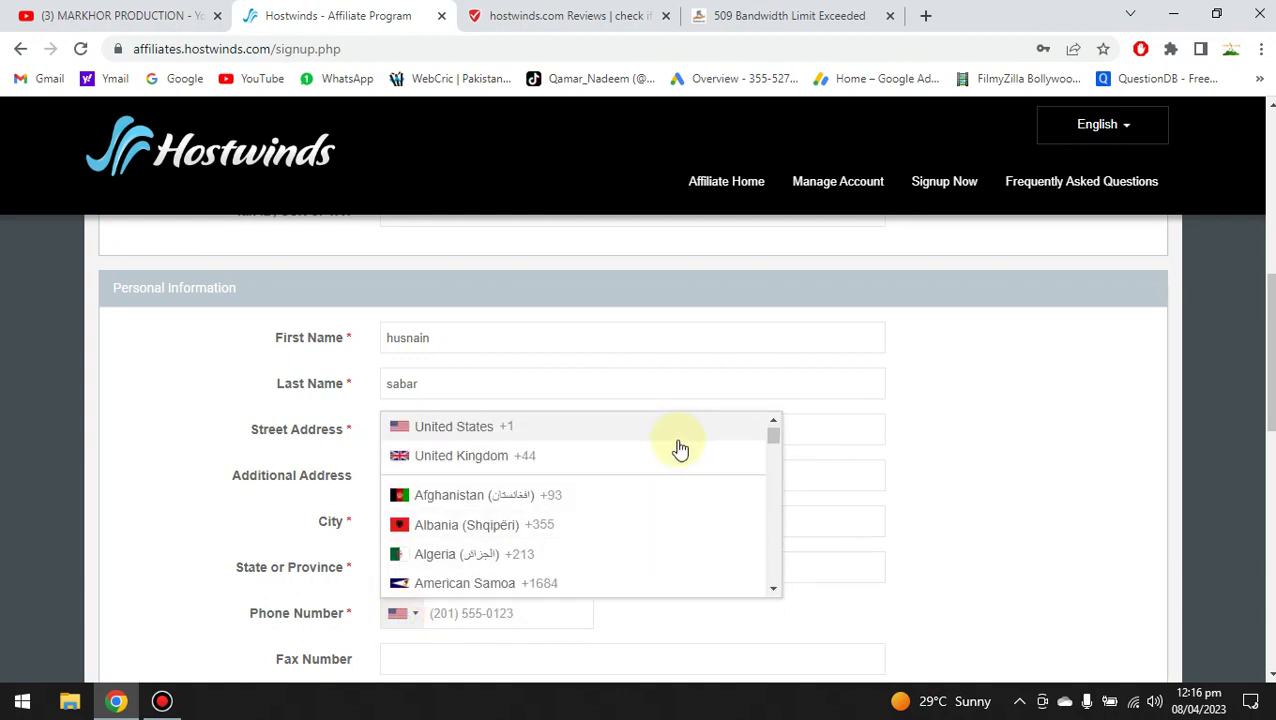
drag(777, 439, 795, 528)
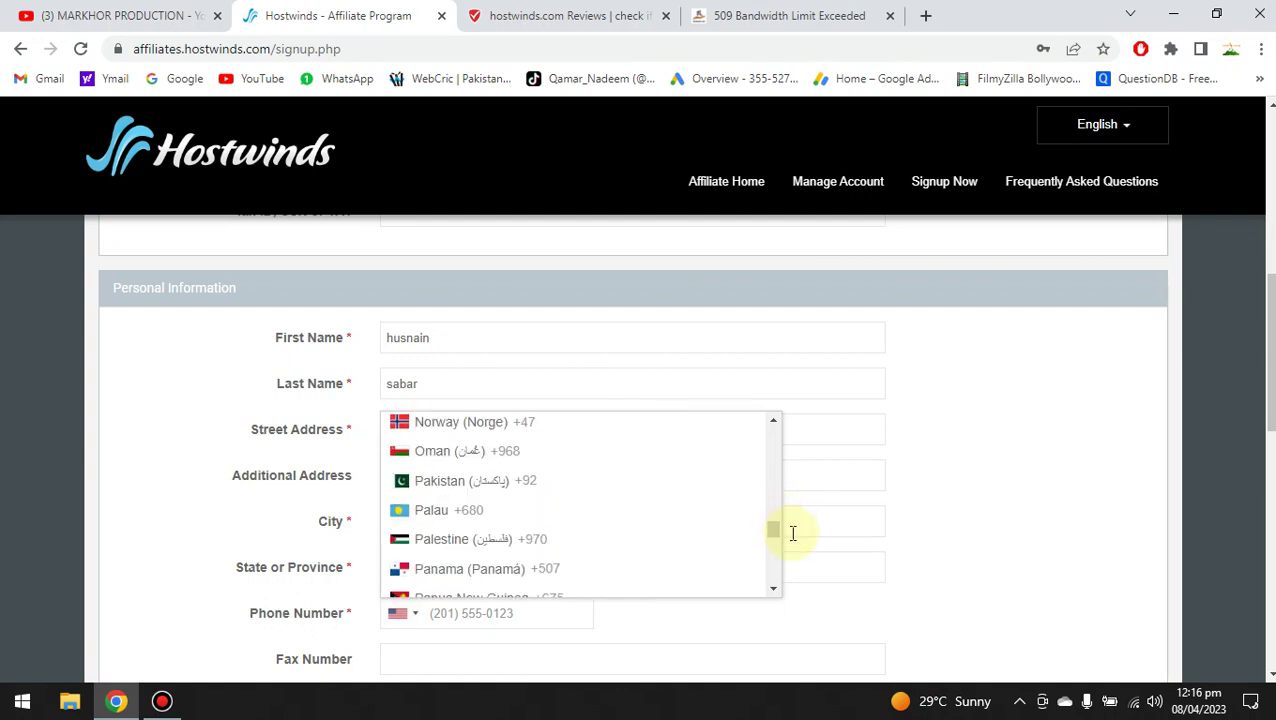
click(458, 490)
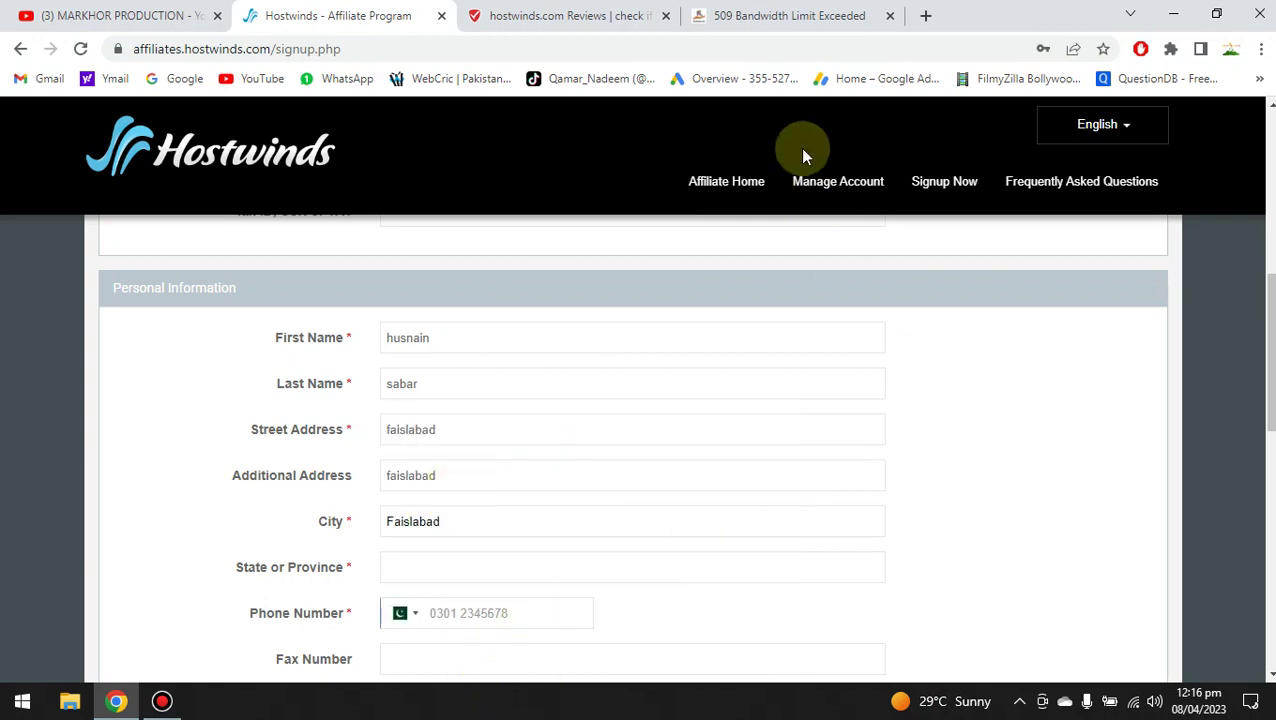
mouse_move(740, 8)
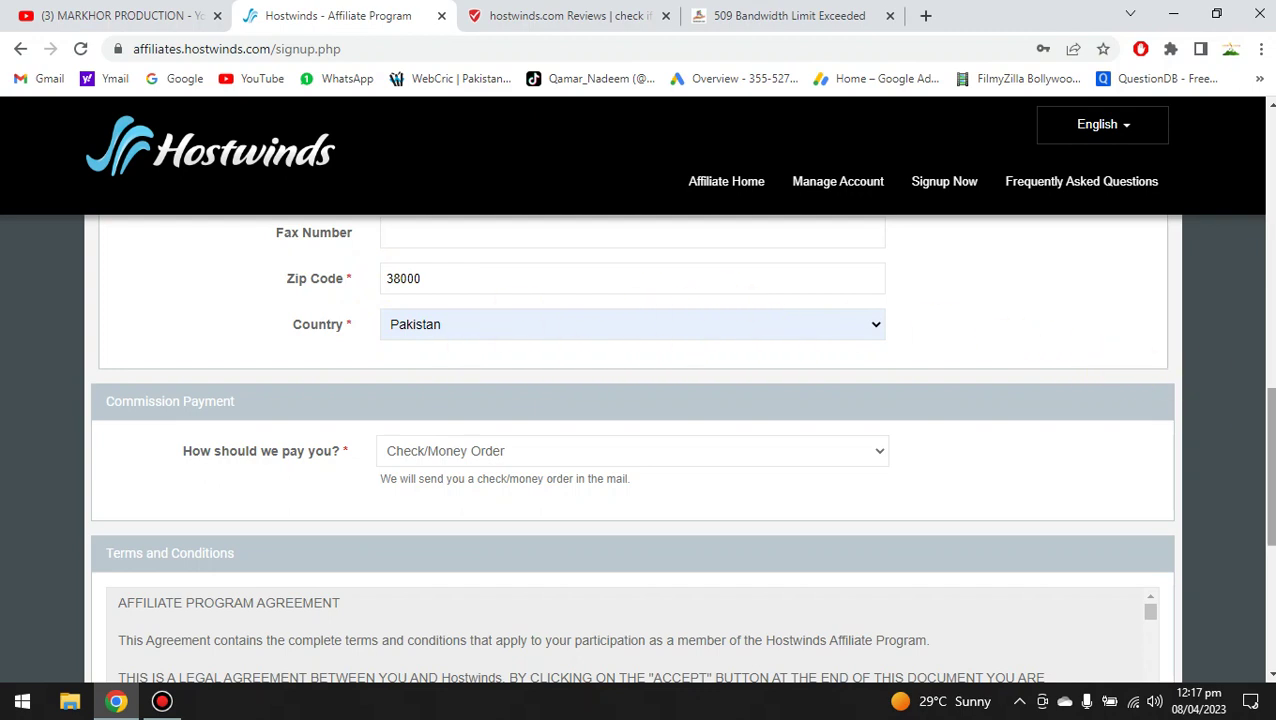
Select Check/Money Order under 'How should we pay you?' and scroll to Terms and Conditions.
scroll(1268, 460, down, 1)
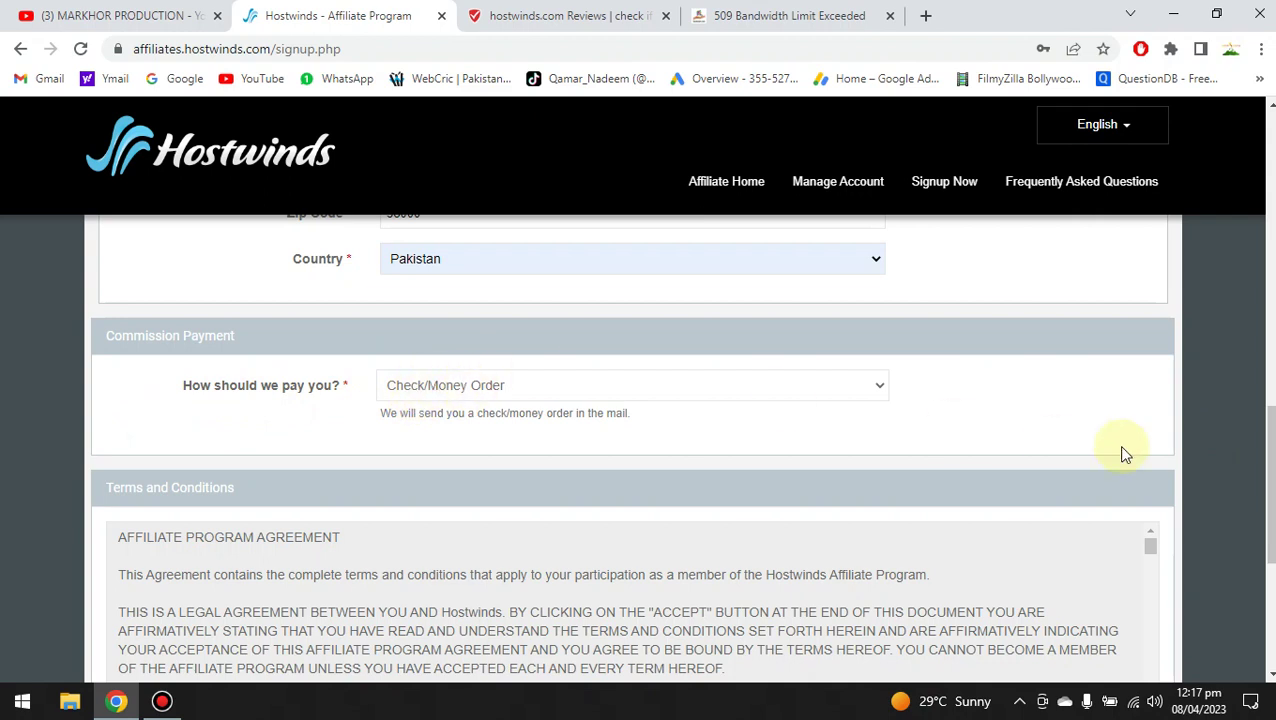
scroll(1267, 480, down, 1)
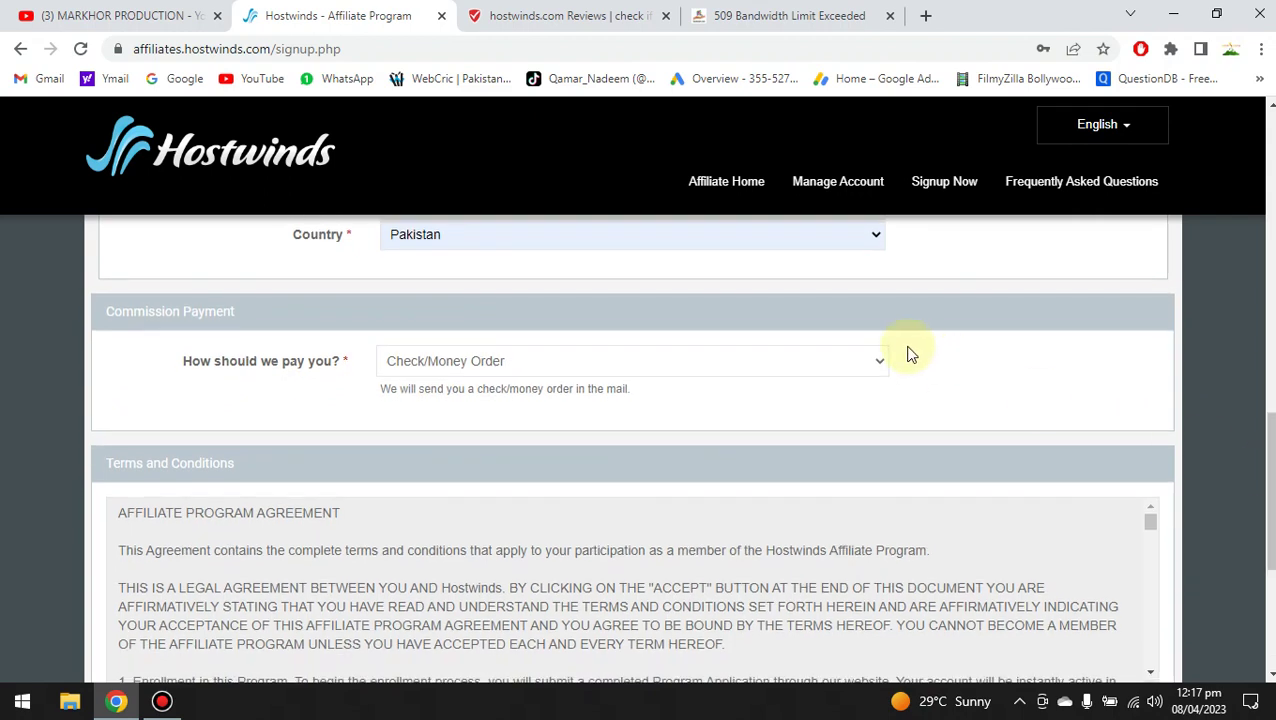
click(874, 363)
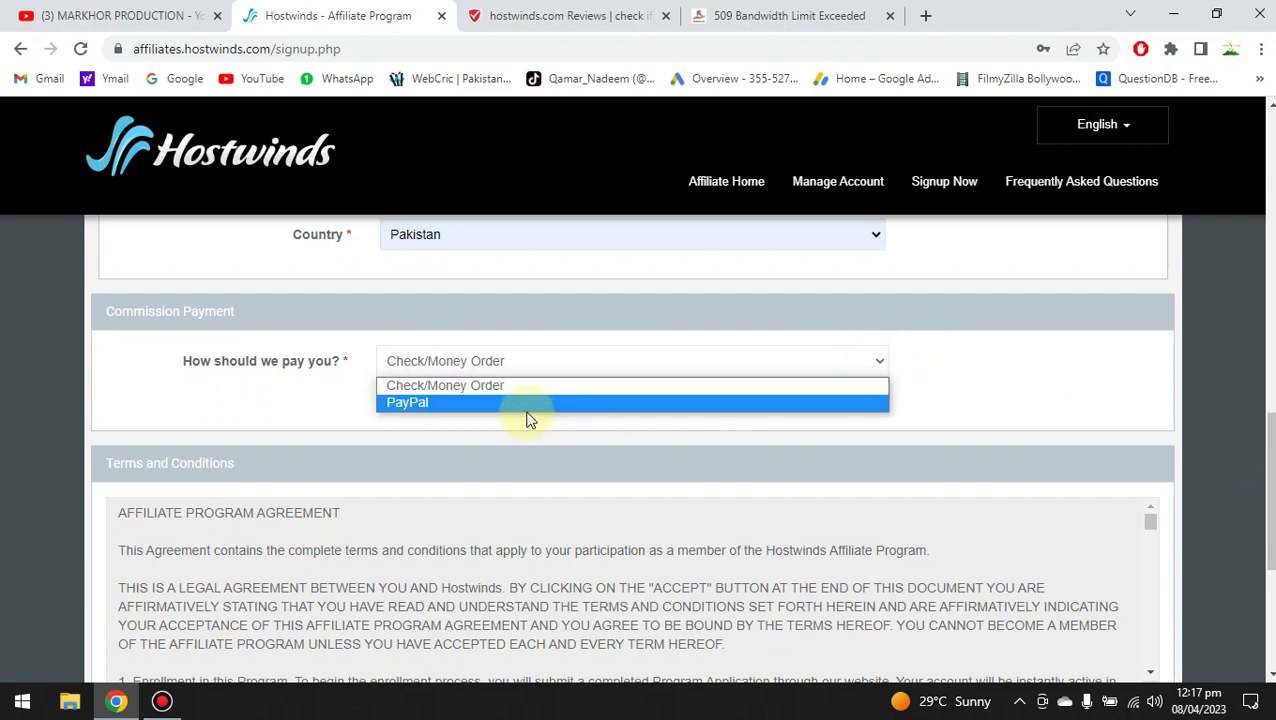
click(479, 388)
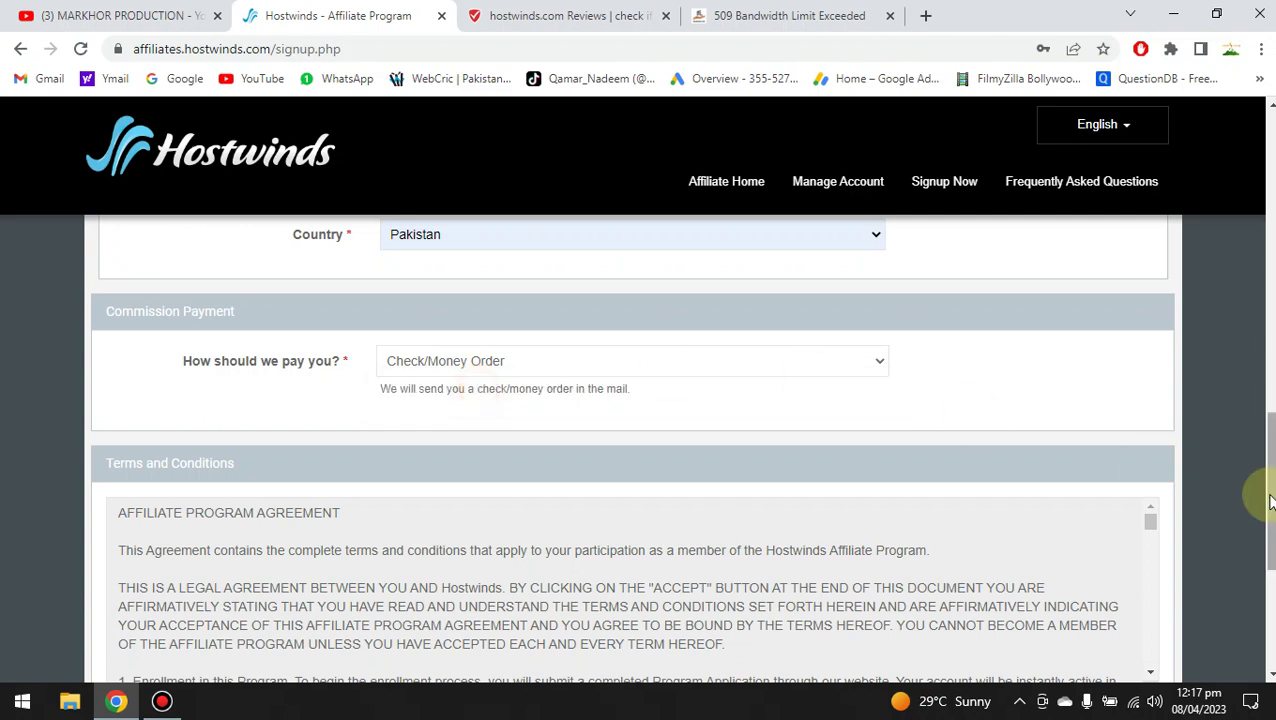
scroll(1268, 498, down, 2)
scroll(1268, 520, down, 1)
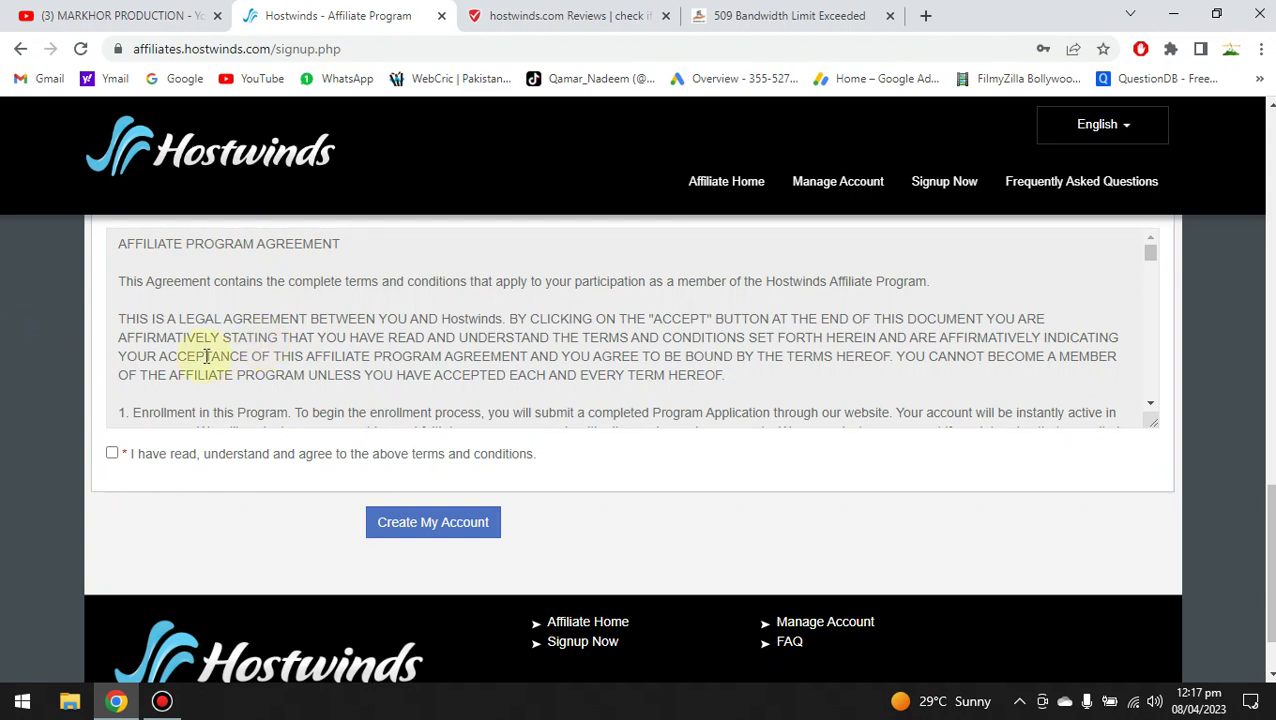
Agree to the terms, click Create My Account, and save the address in Chrome.
click(112, 453)
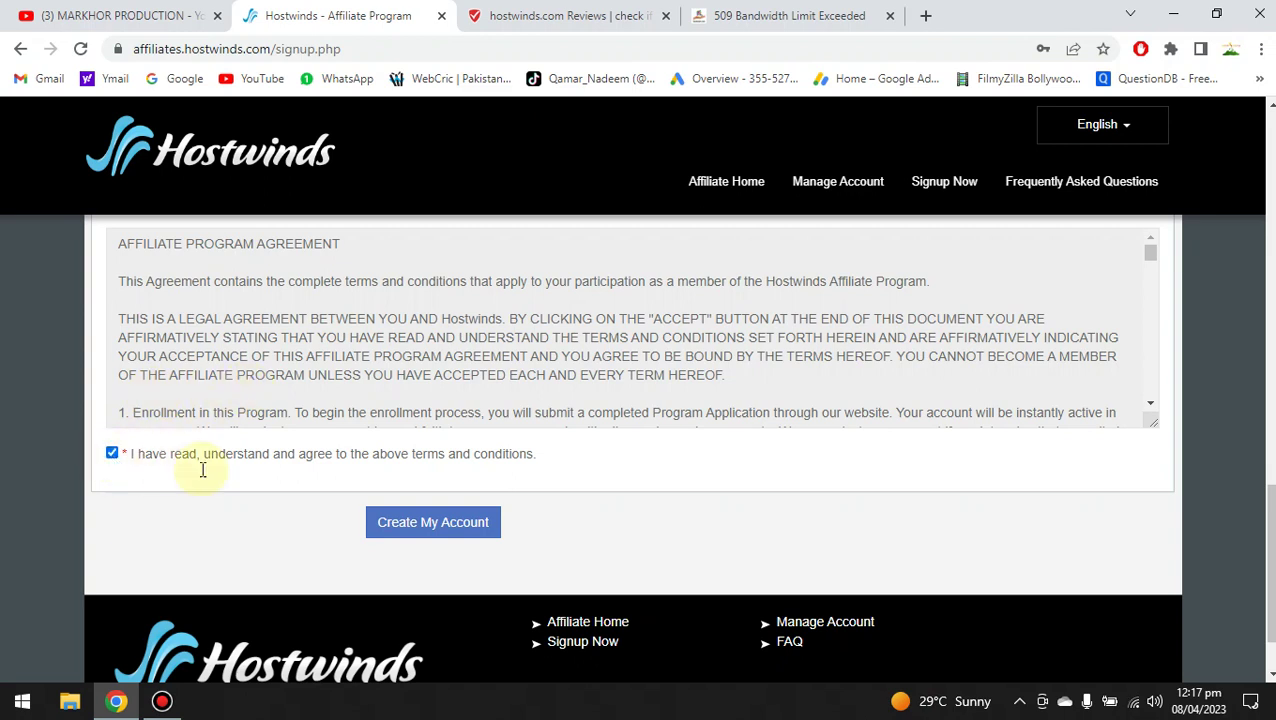
click(430, 530)
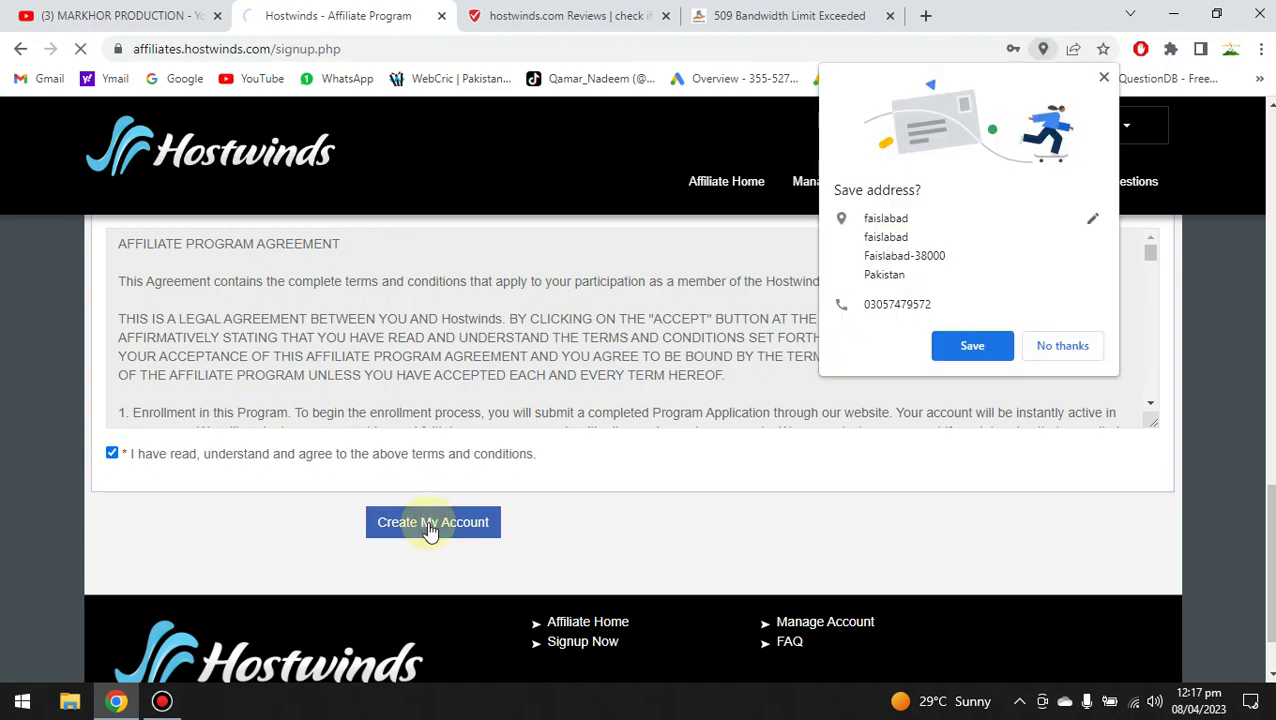
click(975, 358)
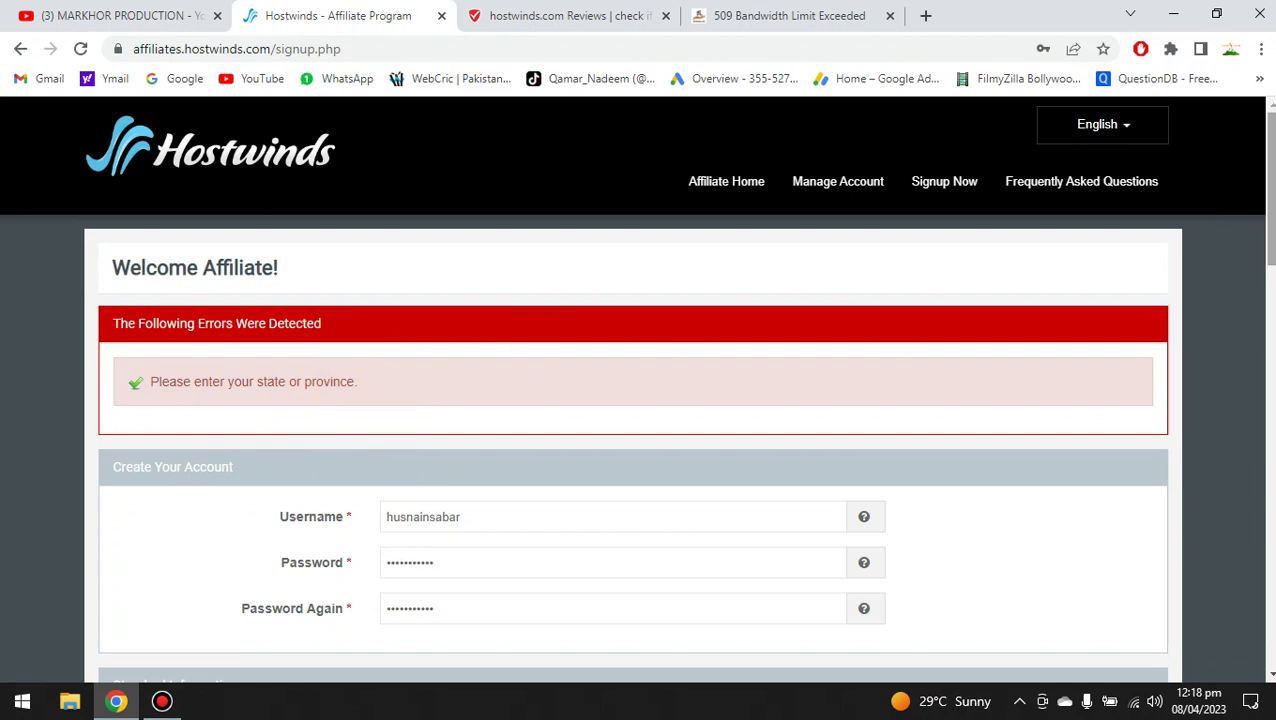
Find the State or Province field and enter the province.
scroll(640, 450, down, 5)
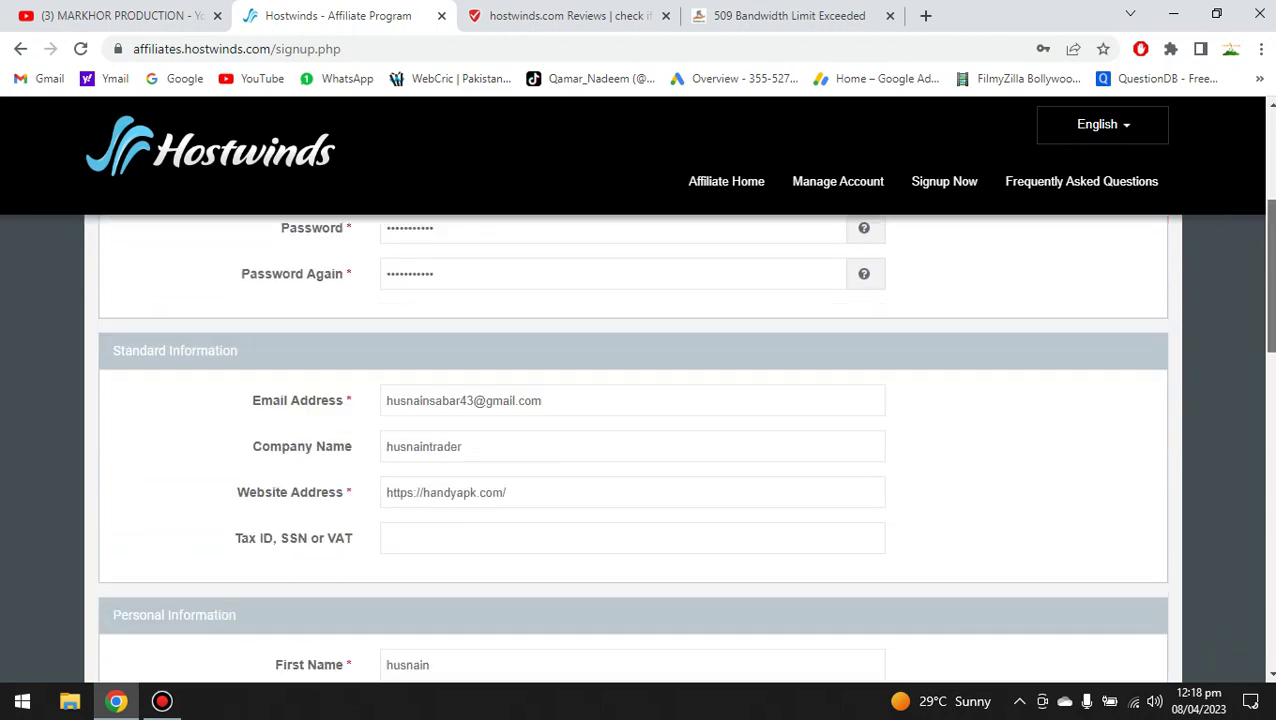
scroll(640, 450, down, 3)
scroll(640, 450, up, 1)
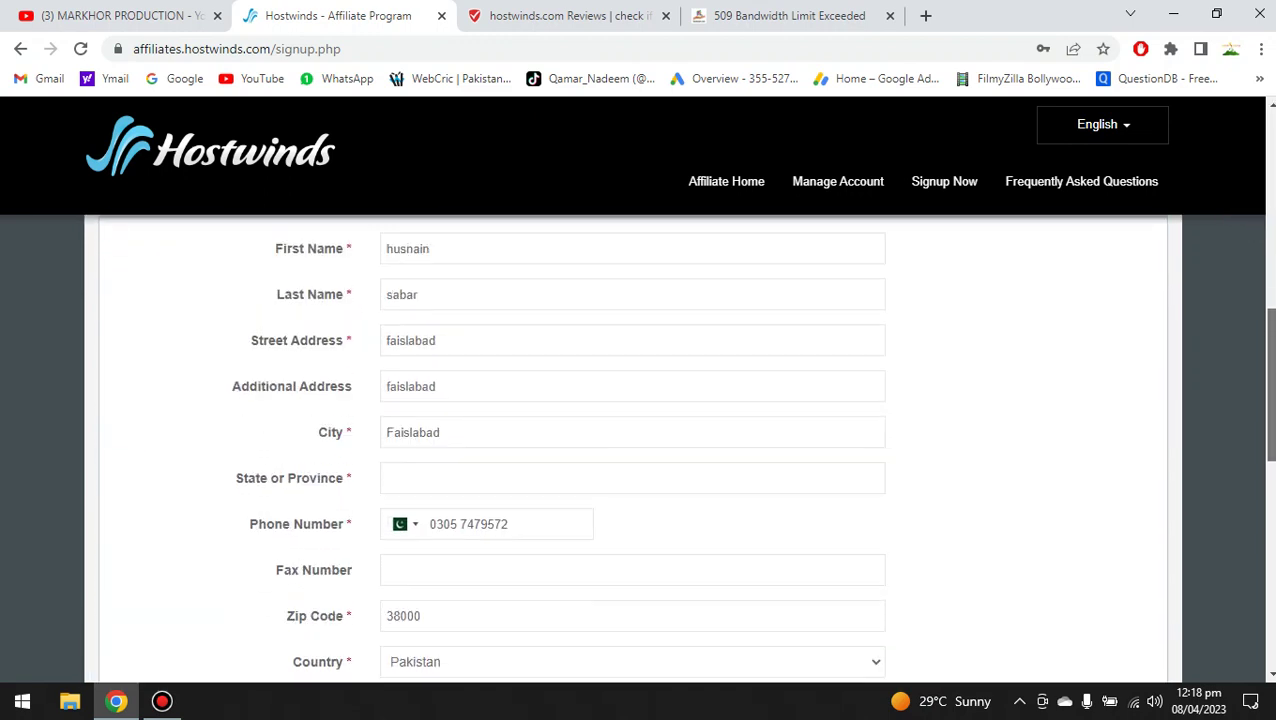
scroll(640, 450, up, 1)
scroll(640, 450, down, 3)
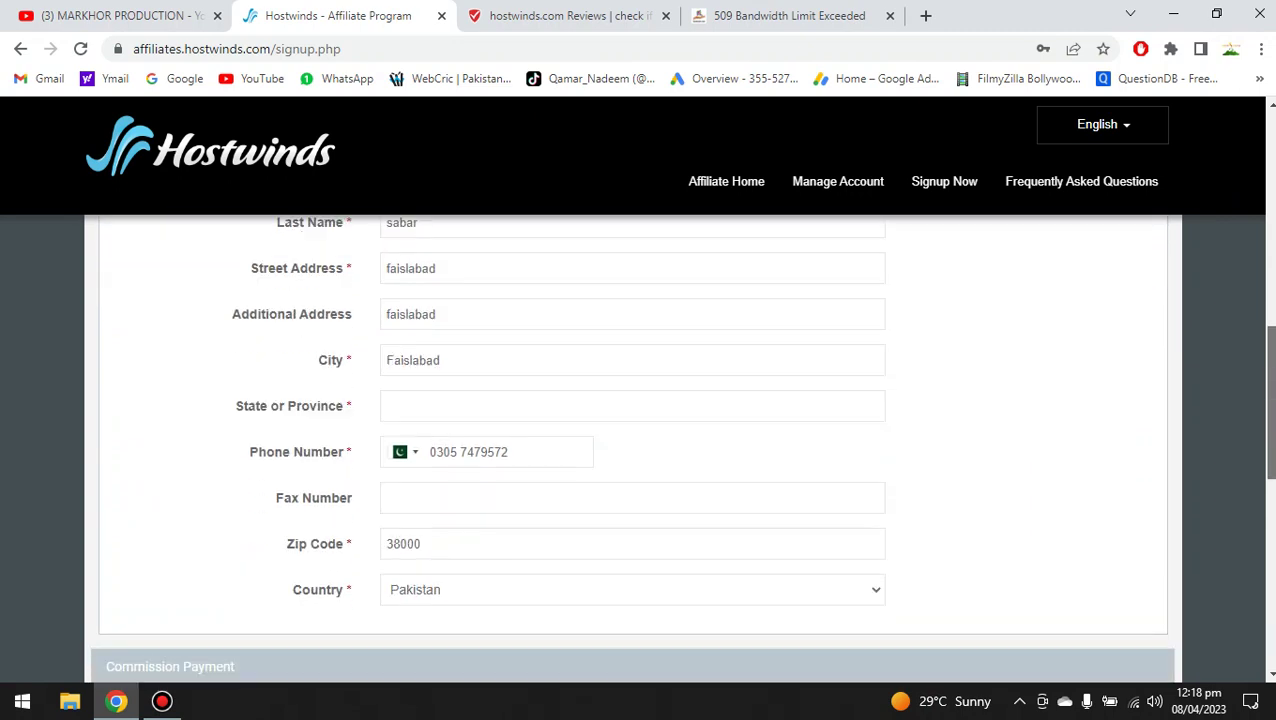
scroll(1270, 468, down, 2)
scroll(1270, 468, up, 2)
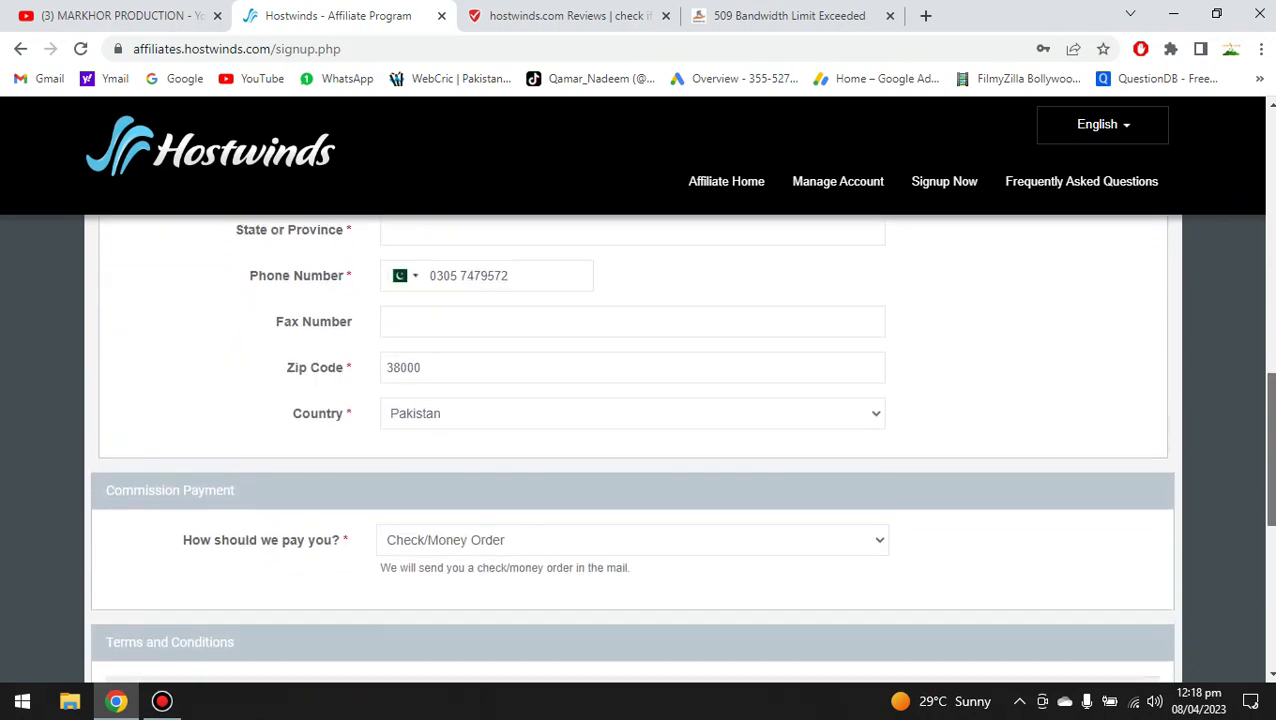
scroll(1270, 460, up, 1)
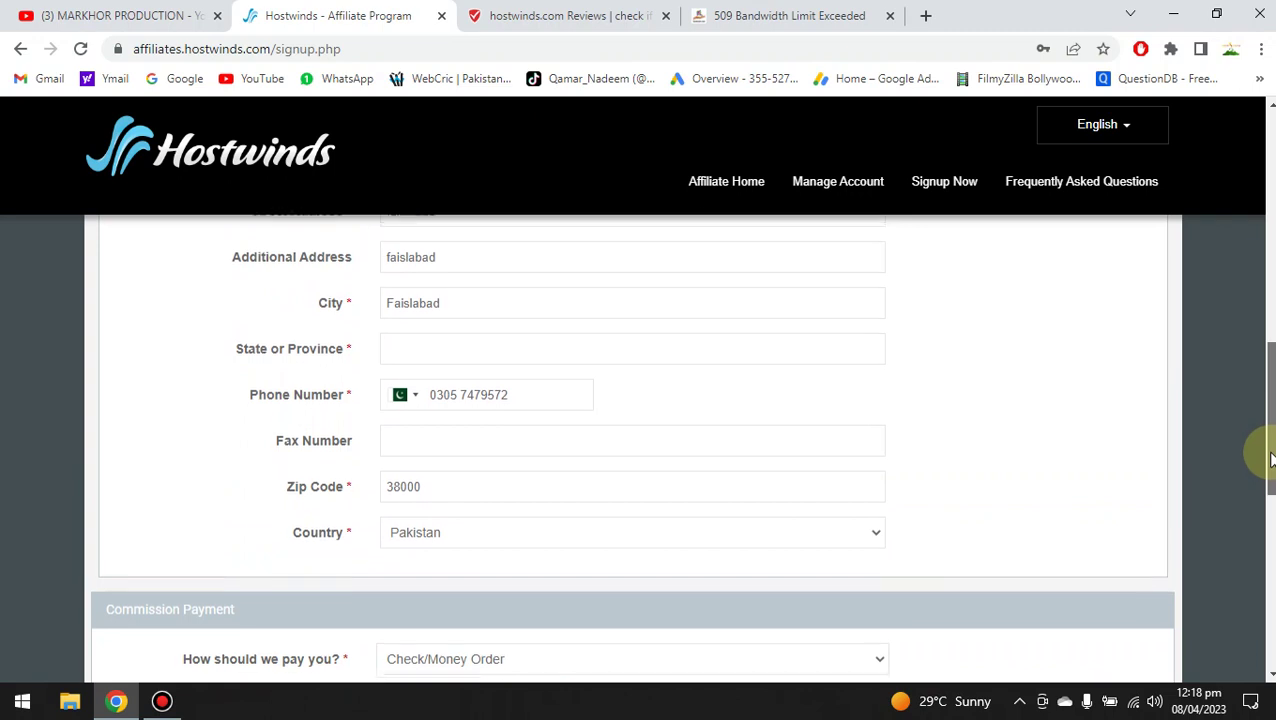
scroll(1266, 445, up, 2)
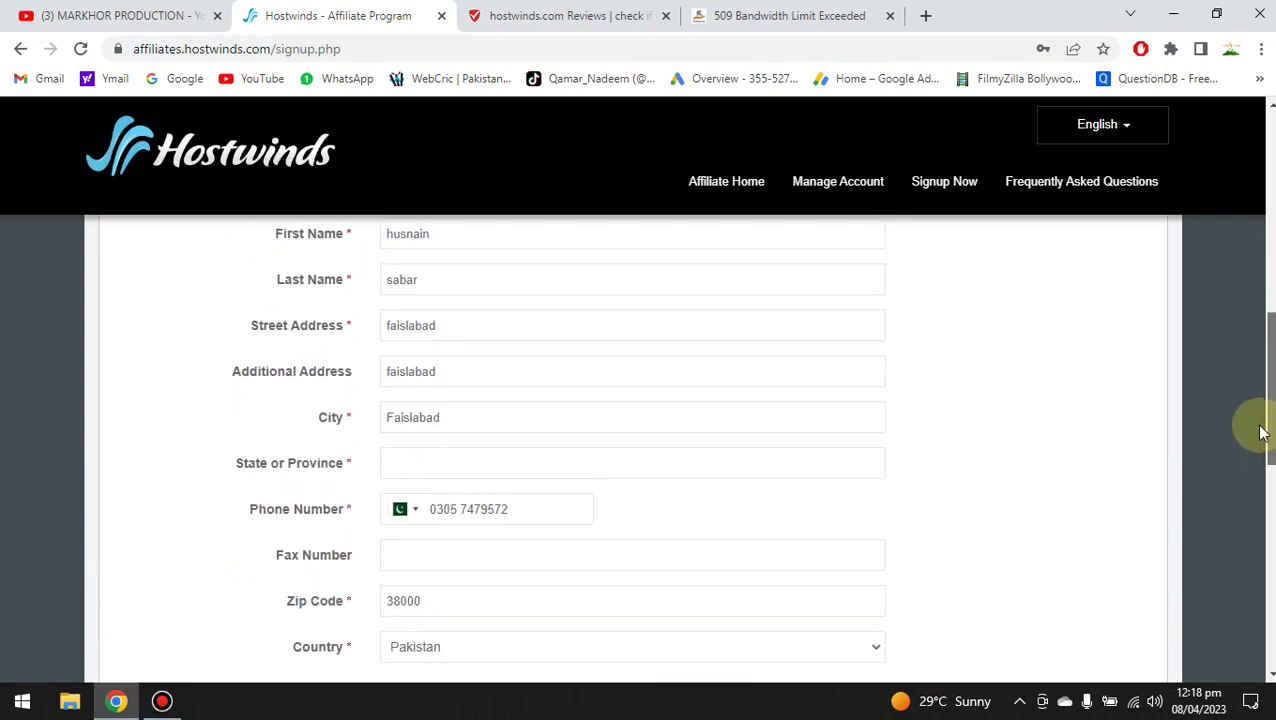
scroll(1260, 430, up, 1)
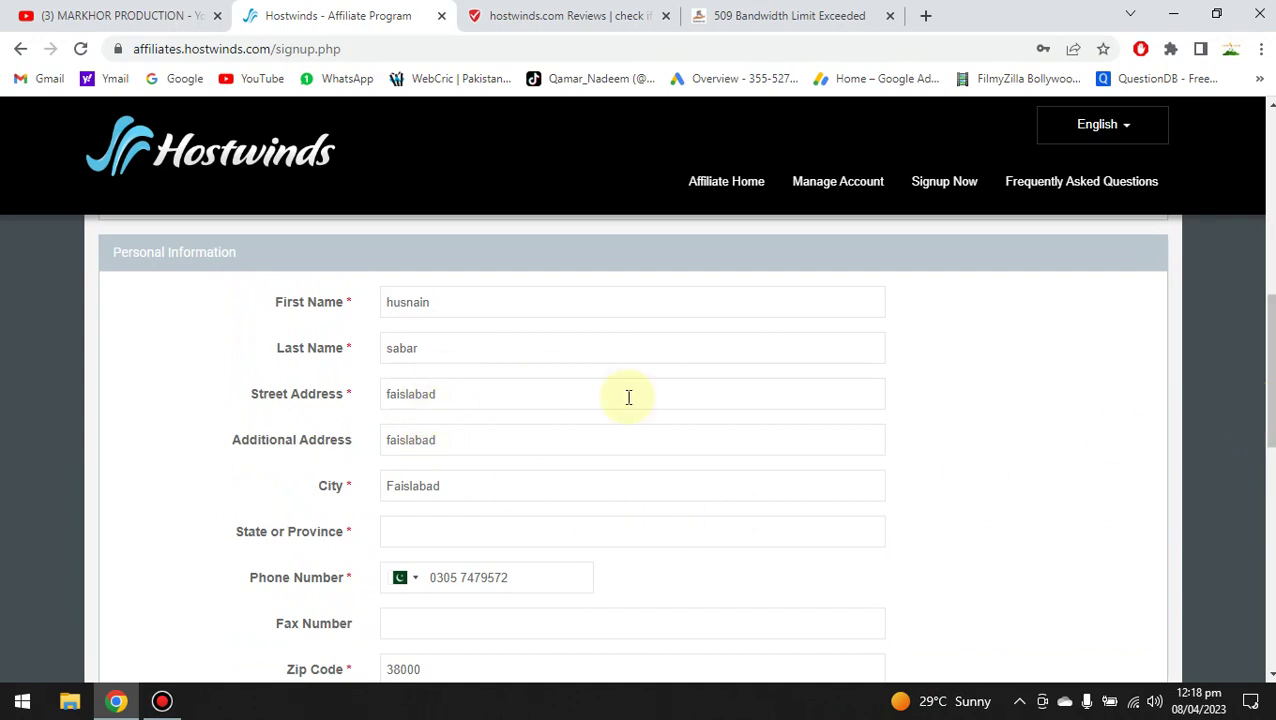
scroll(1268, 380, up, 3)
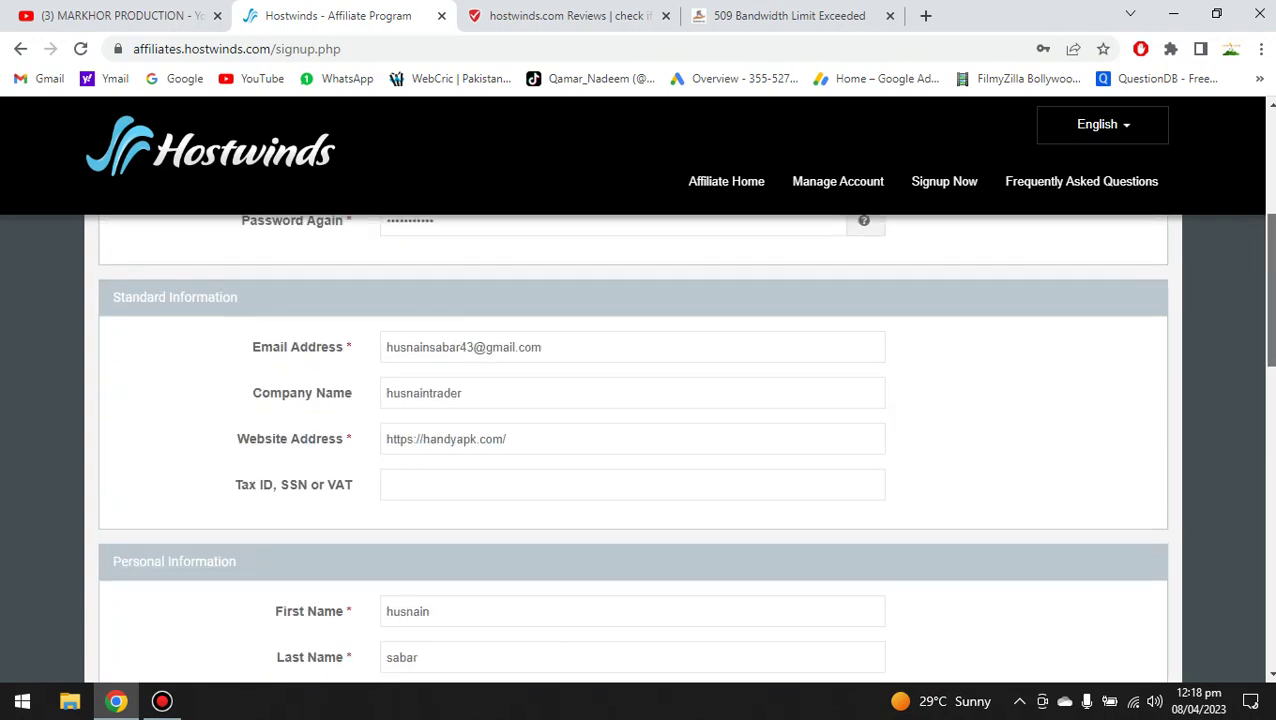
scroll(1262, 256, up, 4)
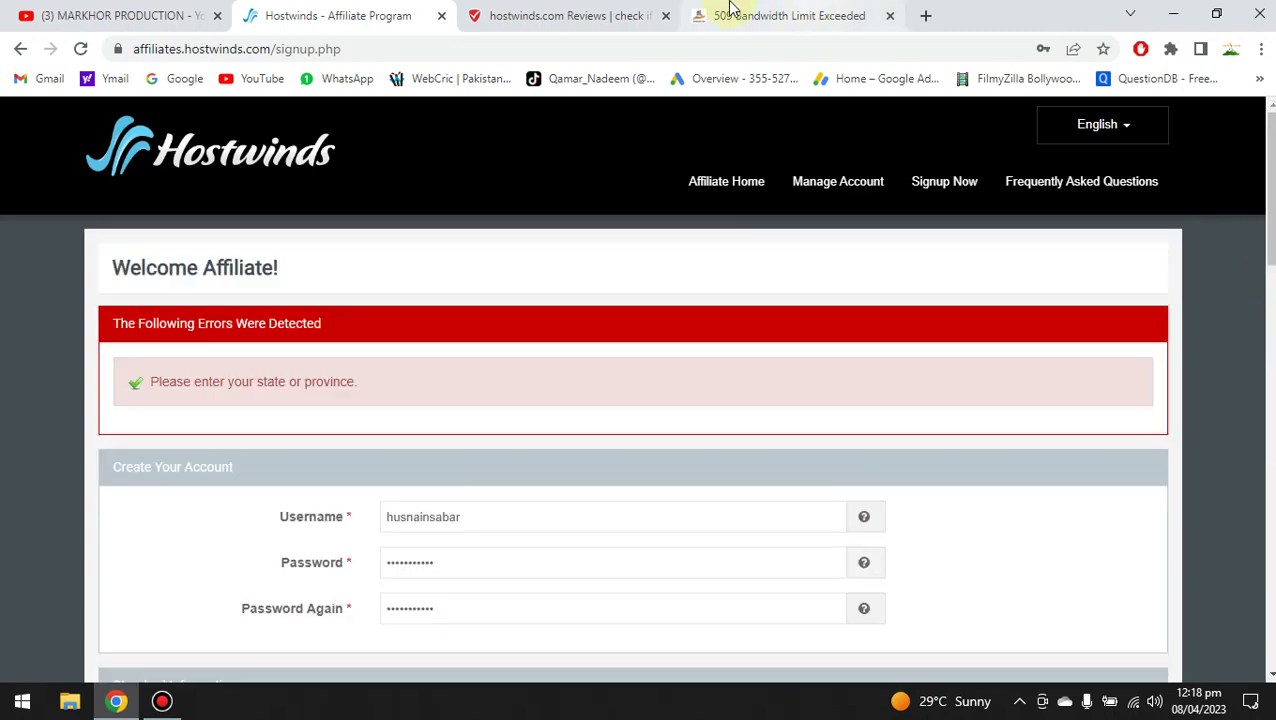
mouse_move(745, 10)
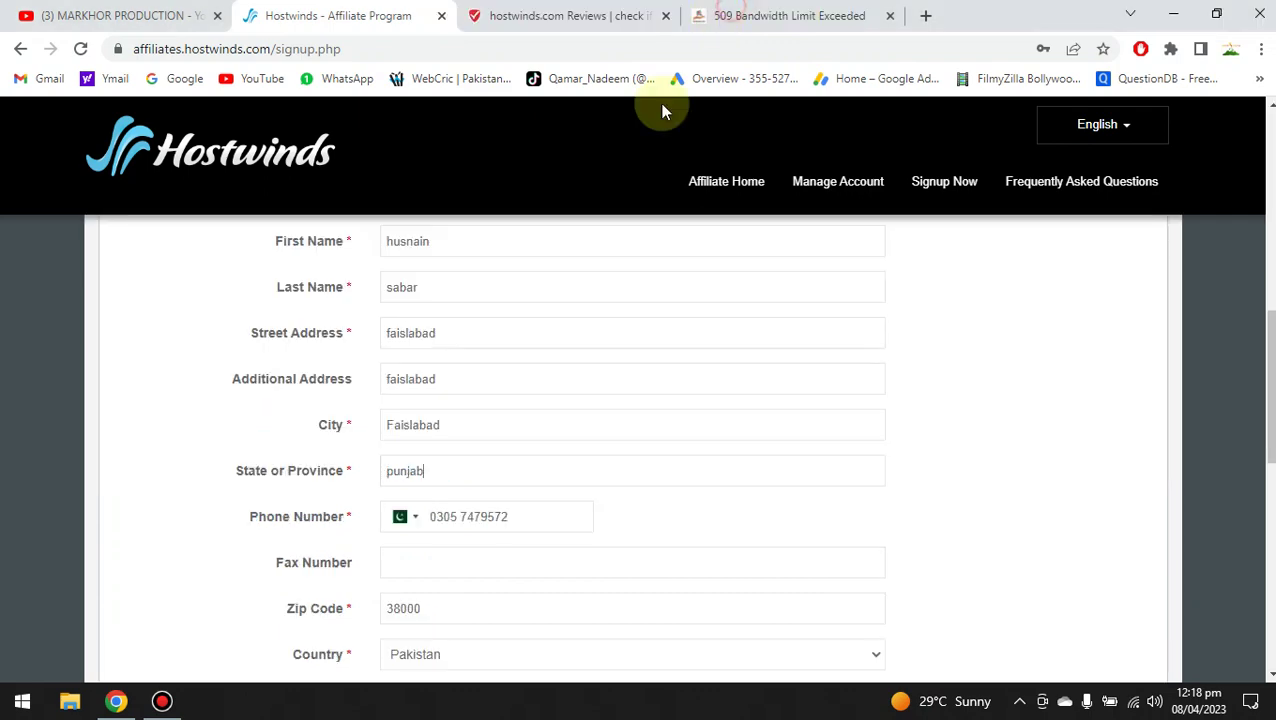
click(446, 472)
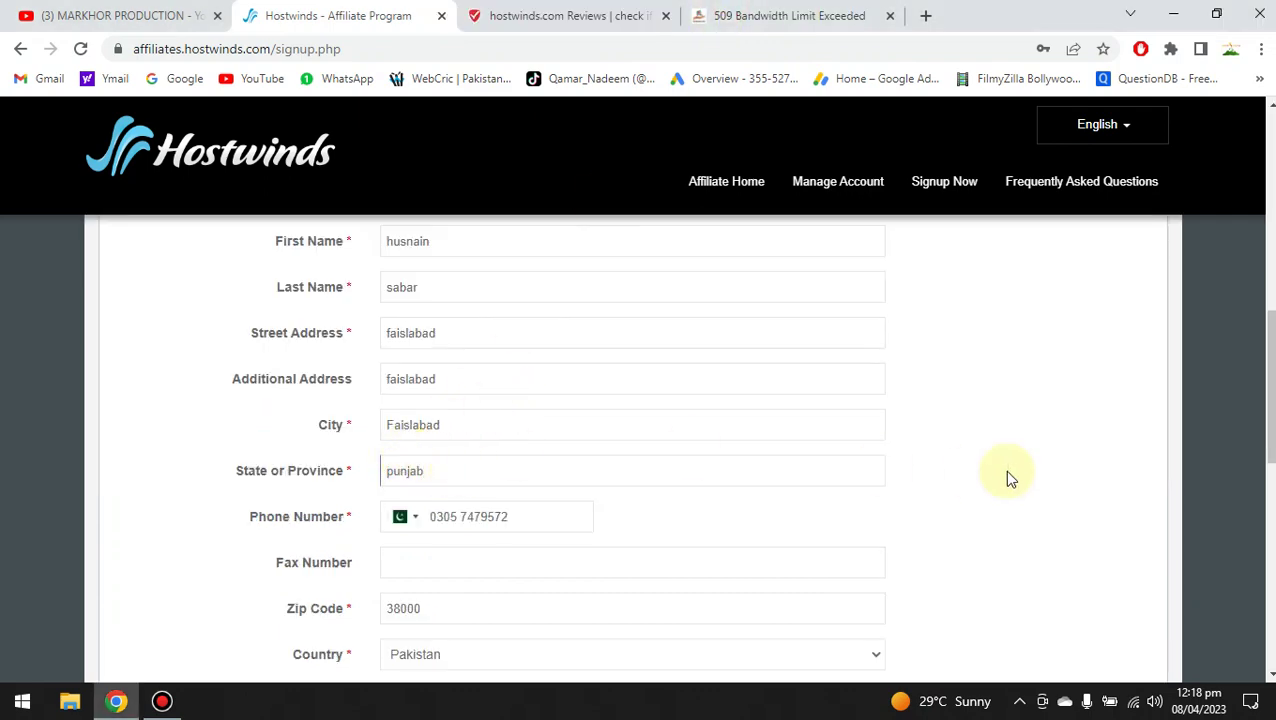
Resubmit with Create My Account to reach the Welcome Affiliate page.
scroll(1268, 400, down, 3)
scroll(638, 447, down, 2)
scroll(638, 447, up, 6)
scroll(638, 447, down, 7)
scroll(430, 515, down, 3)
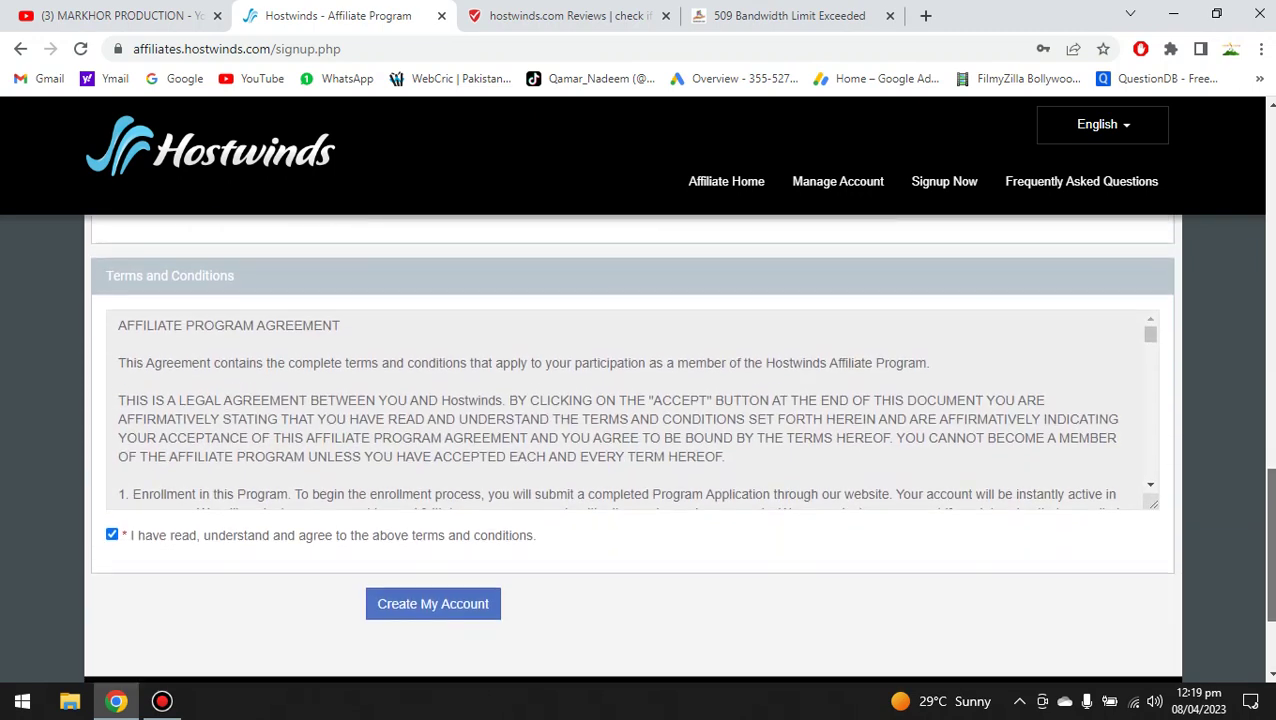
click(428, 535)
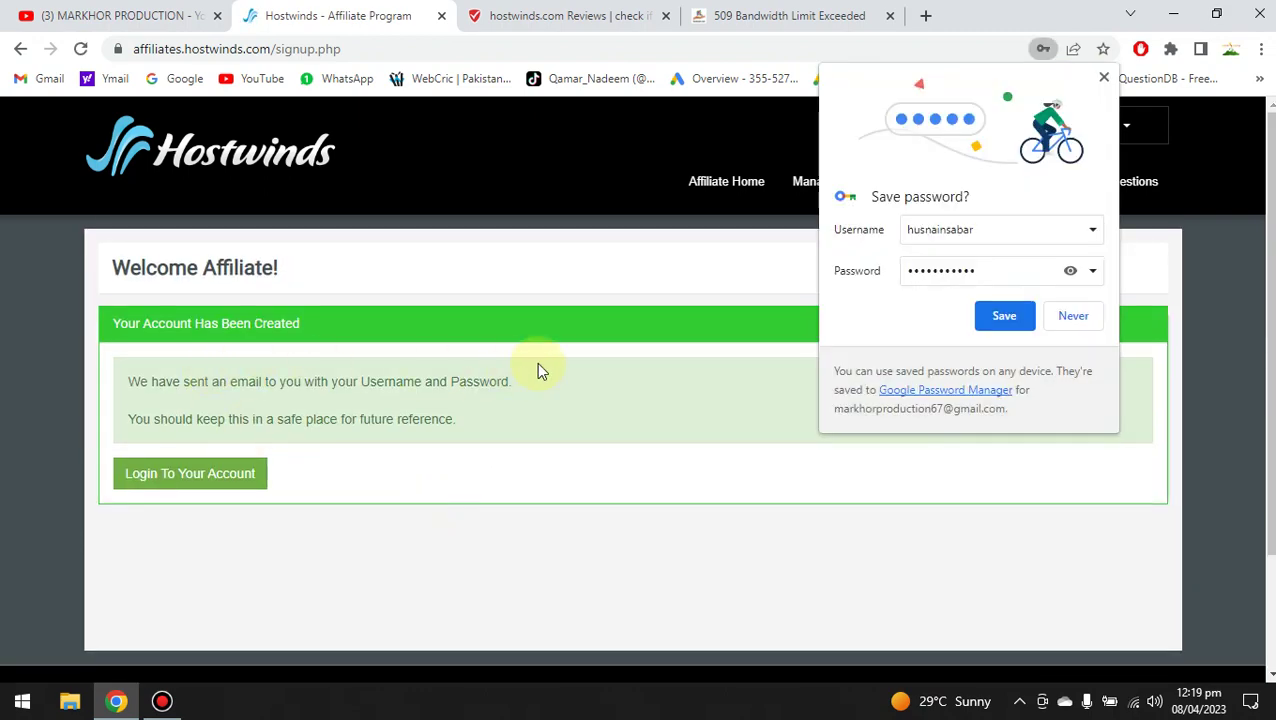
Save the new affiliate login in Chrome's Save password prompt.
click(1003, 318)
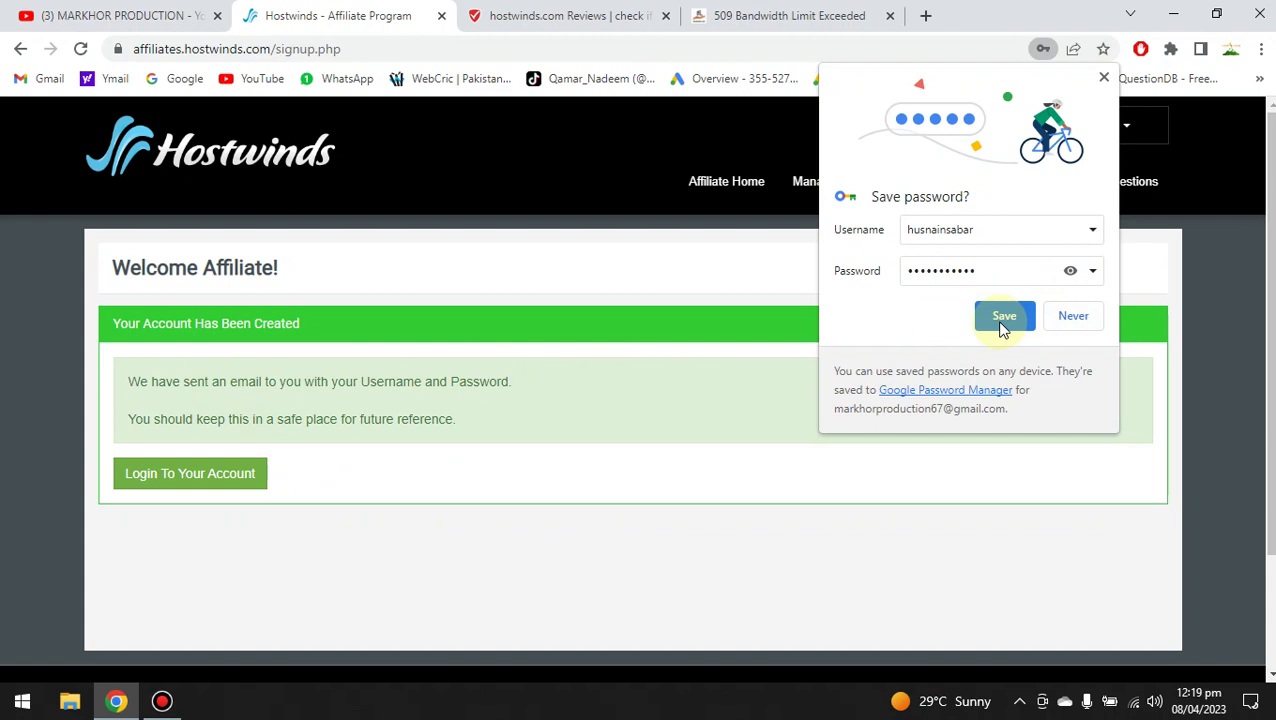
click(1001, 318)
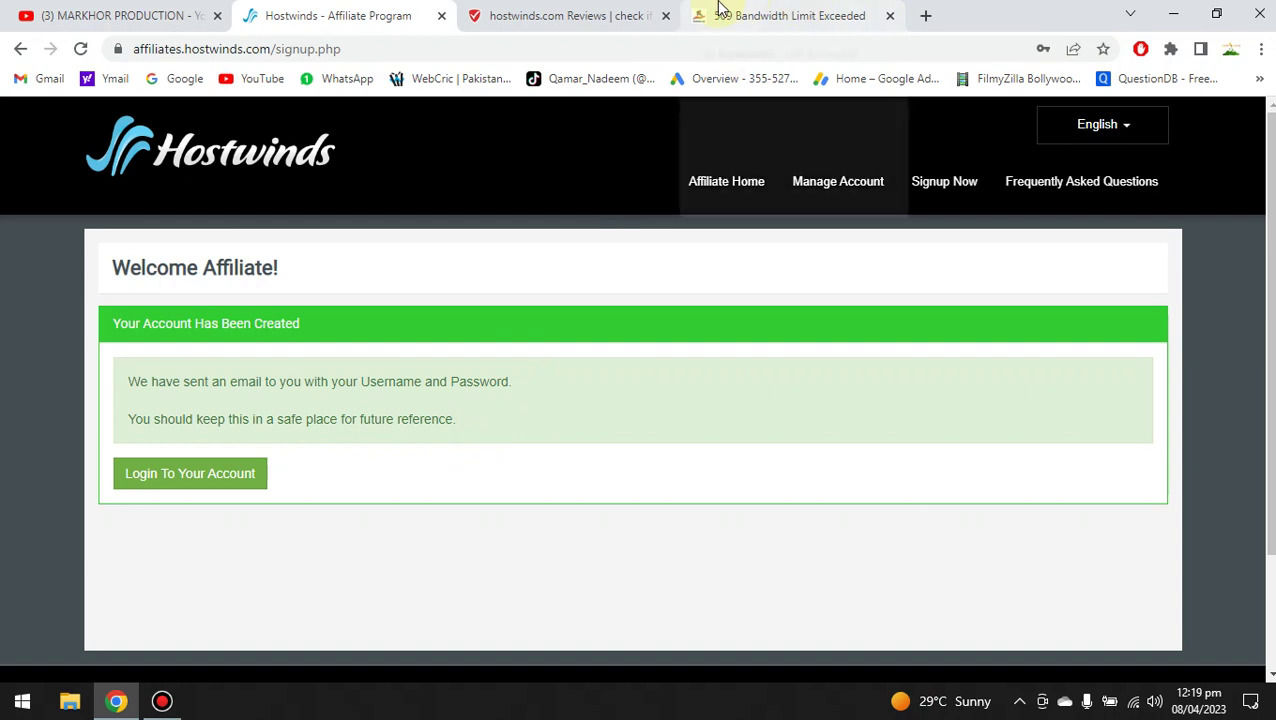
mouse_move(722, 8)
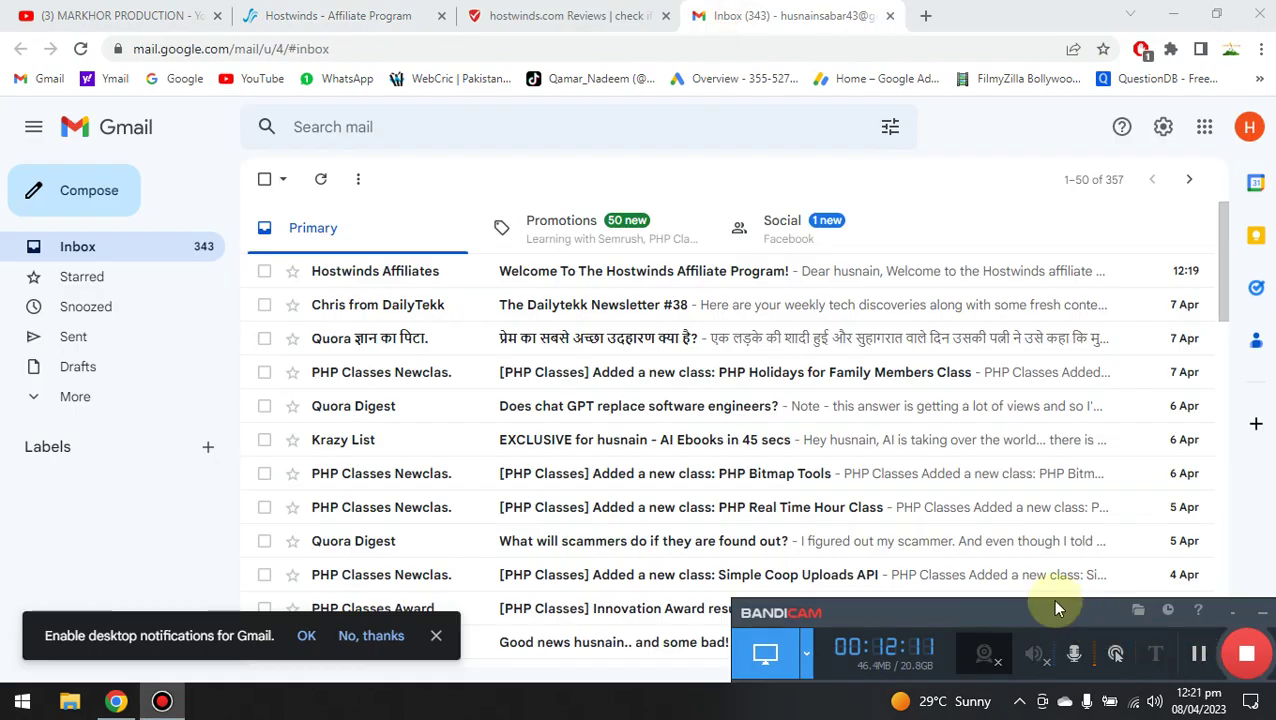
Open the Hostwinds Affiliates welcome email and follow its account.php link in a new tab.
click(605, 274)
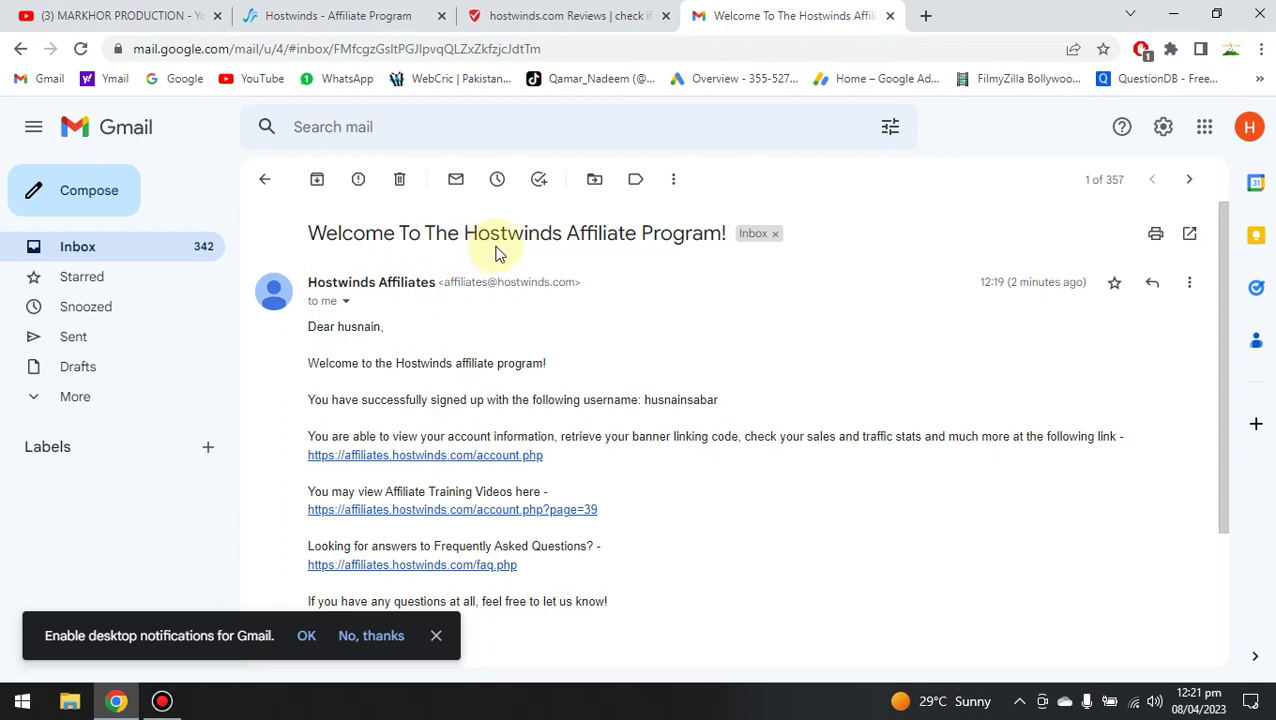
drag(1225, 285, 1231, 357)
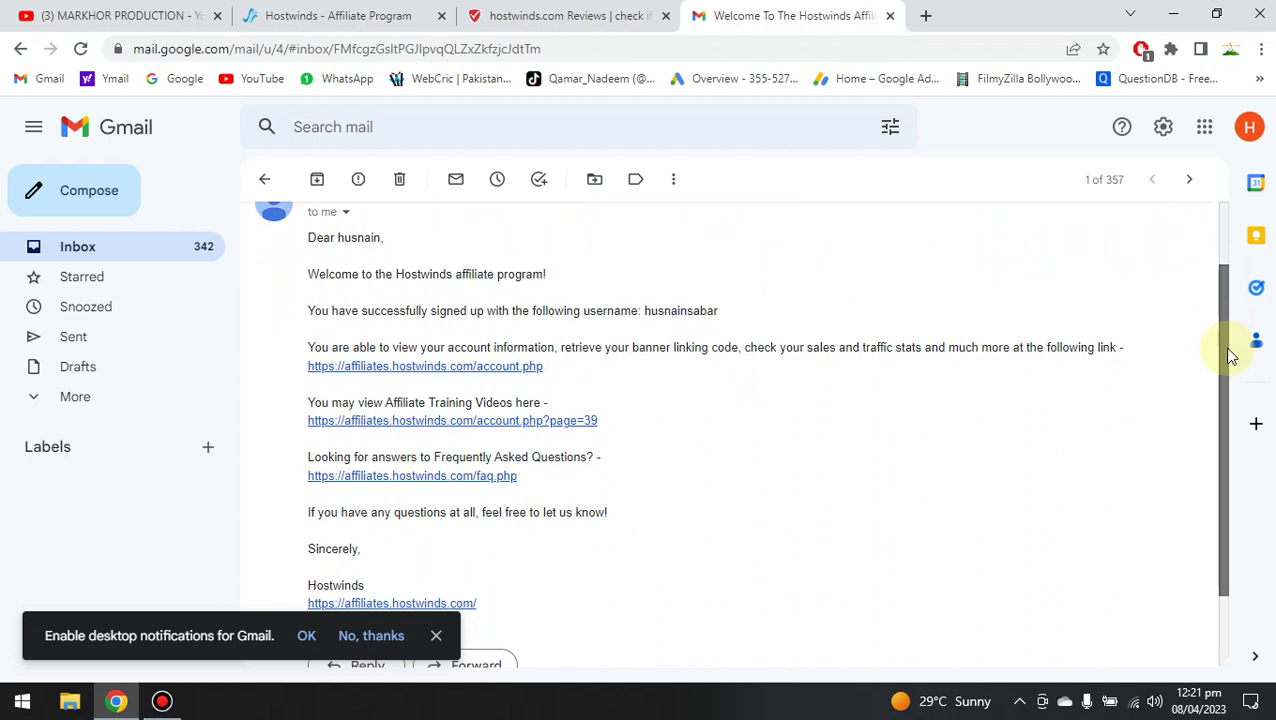
mouse_move(1230, 356)
mouse_down()
mouse_move(1238, 390)
mouse_move(1233, 348)
mouse_up()
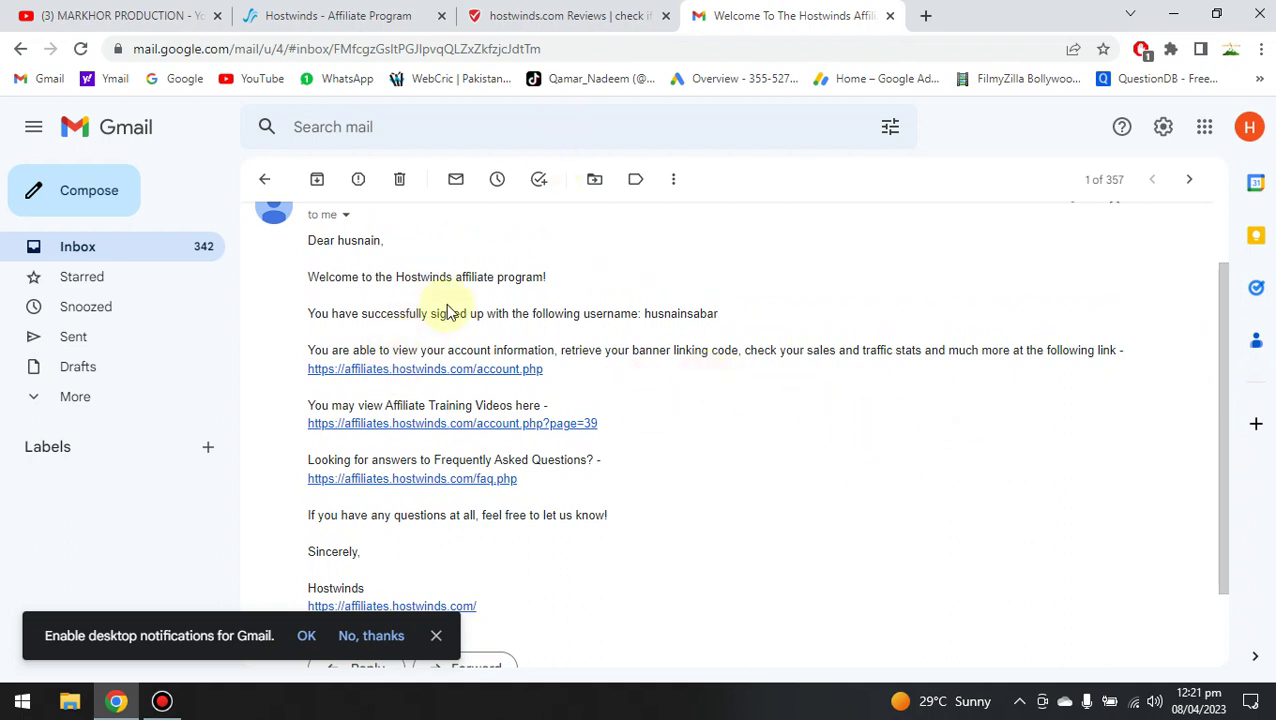
click(427, 370)
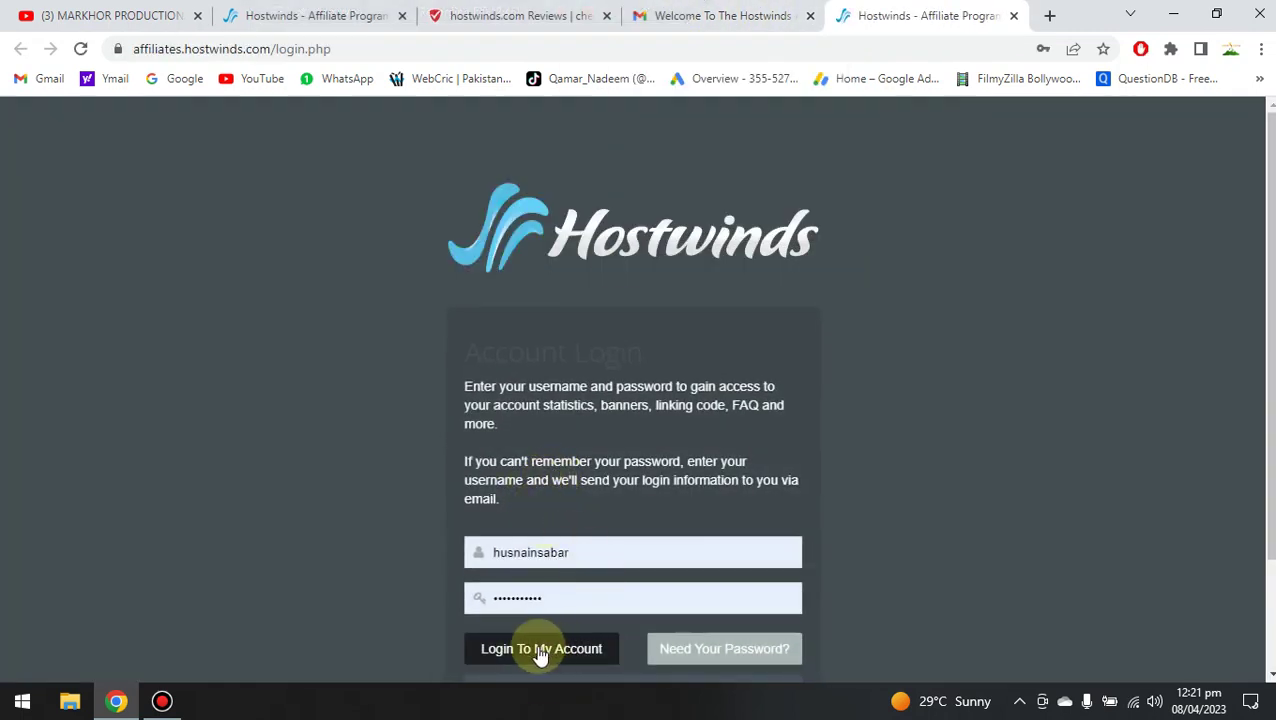
Log in with the prefilled credentials via 'Login To My Account' to reach the affiliate dashboard.
scroll(755, 572, down, 1)
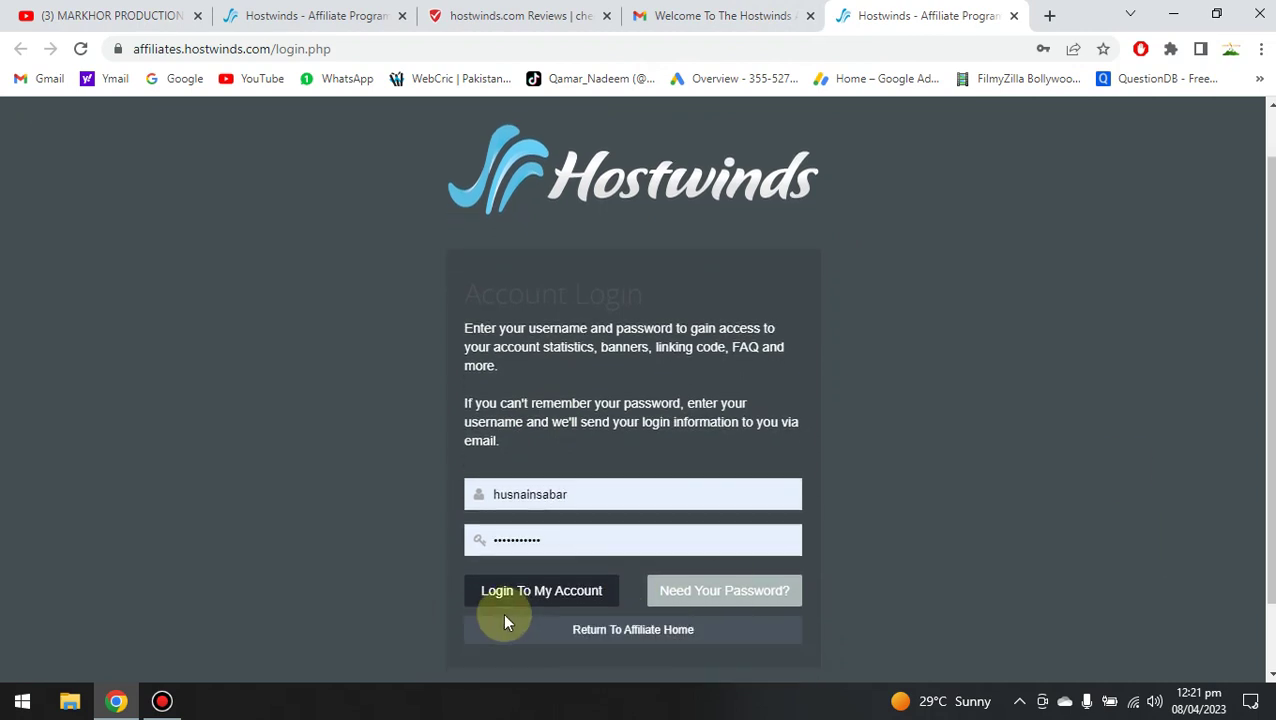
click(565, 597)
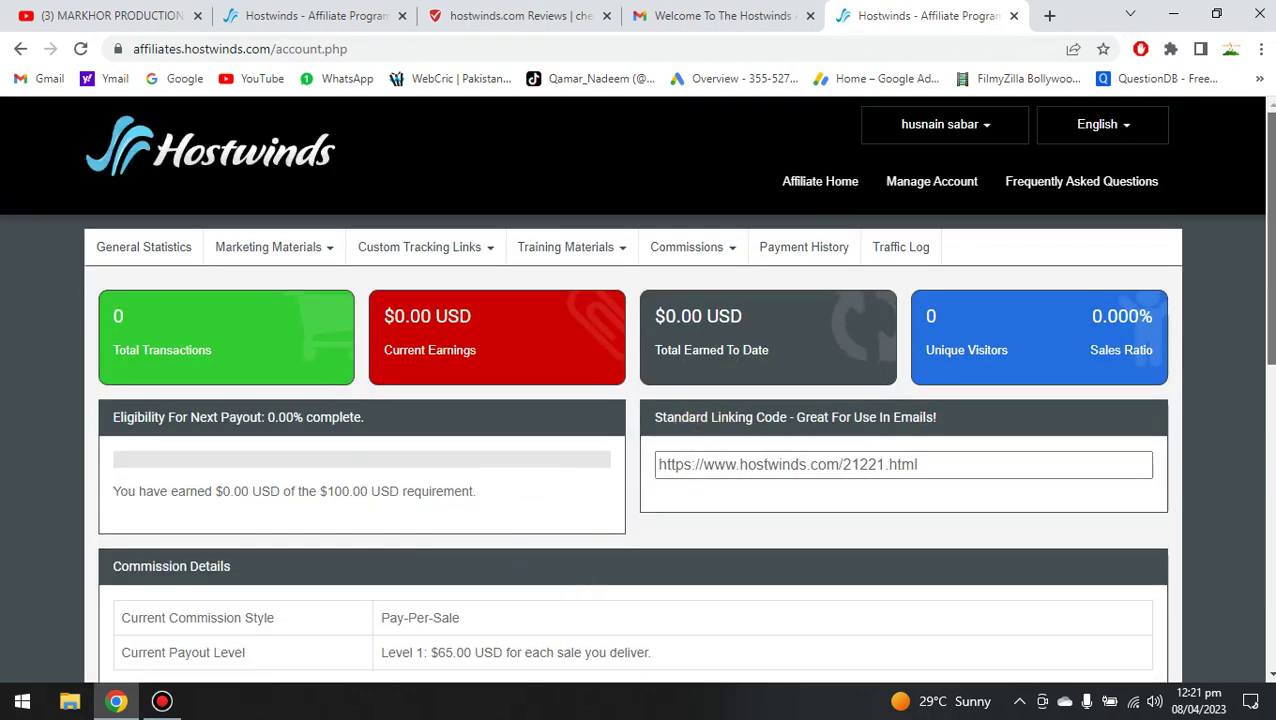
scroll(640, 400, down, 1)
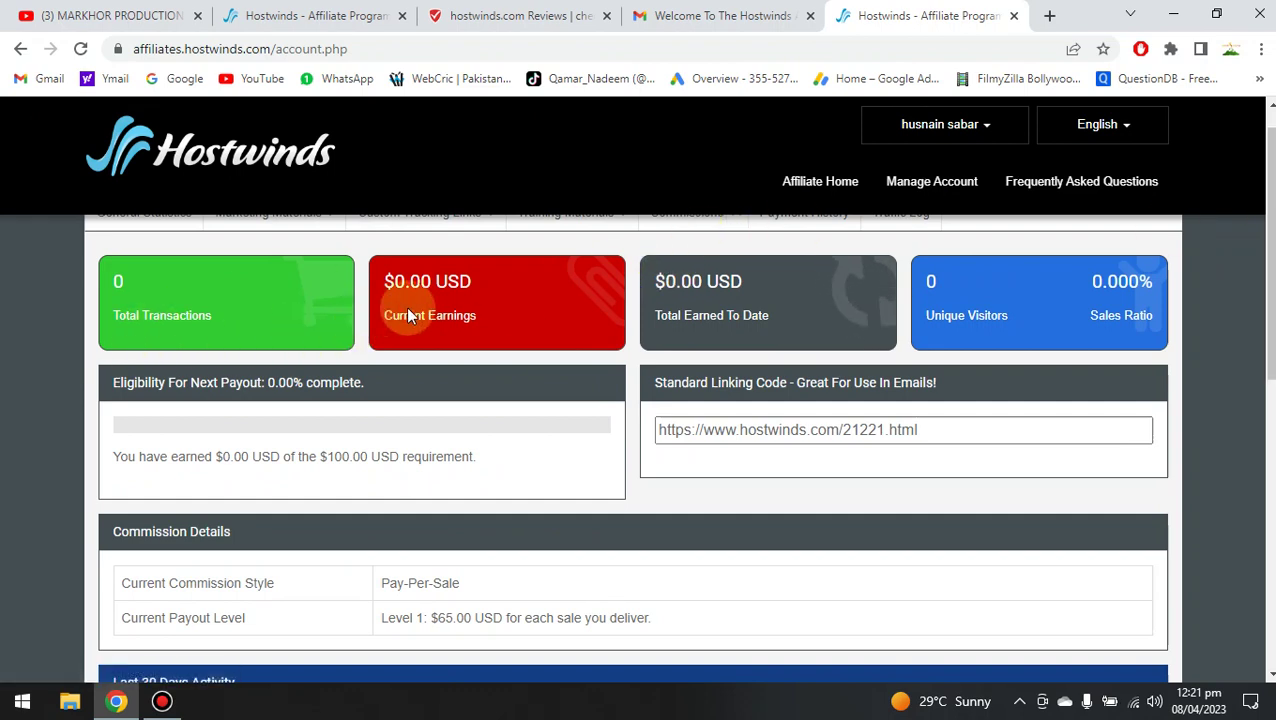
scroll(640, 450, down, 3)
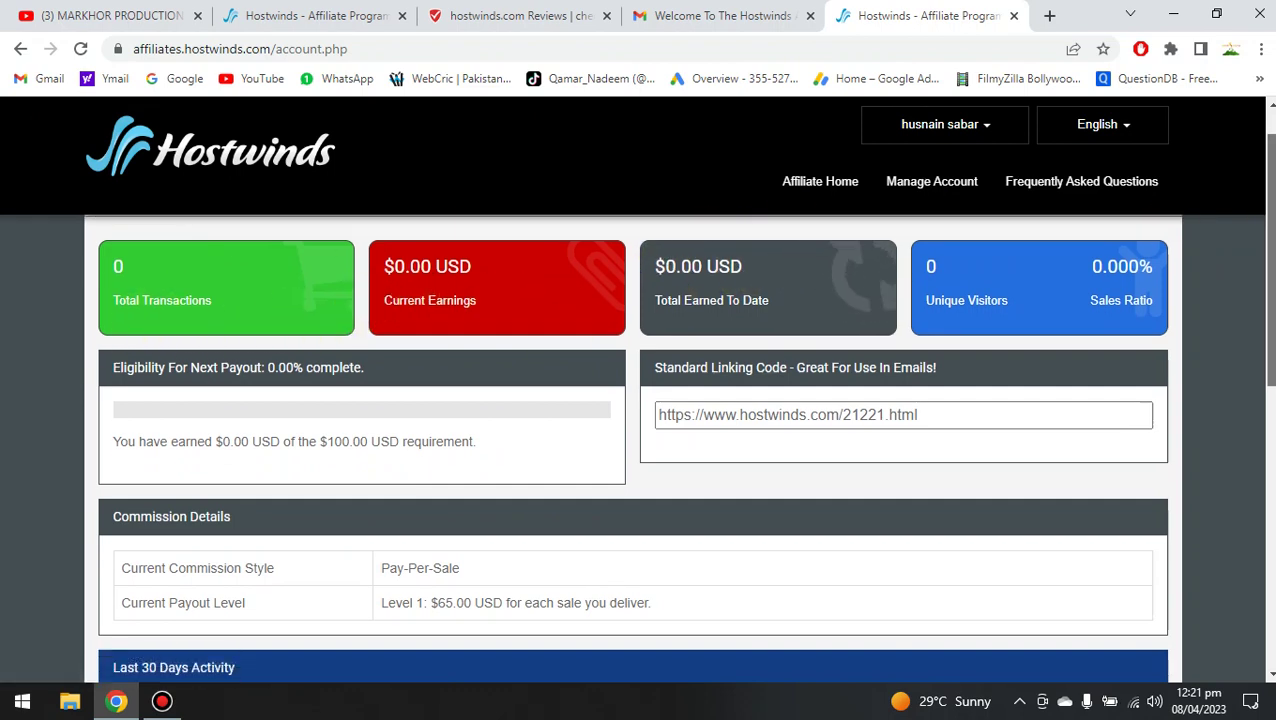
scroll(640, 450, down, 1)
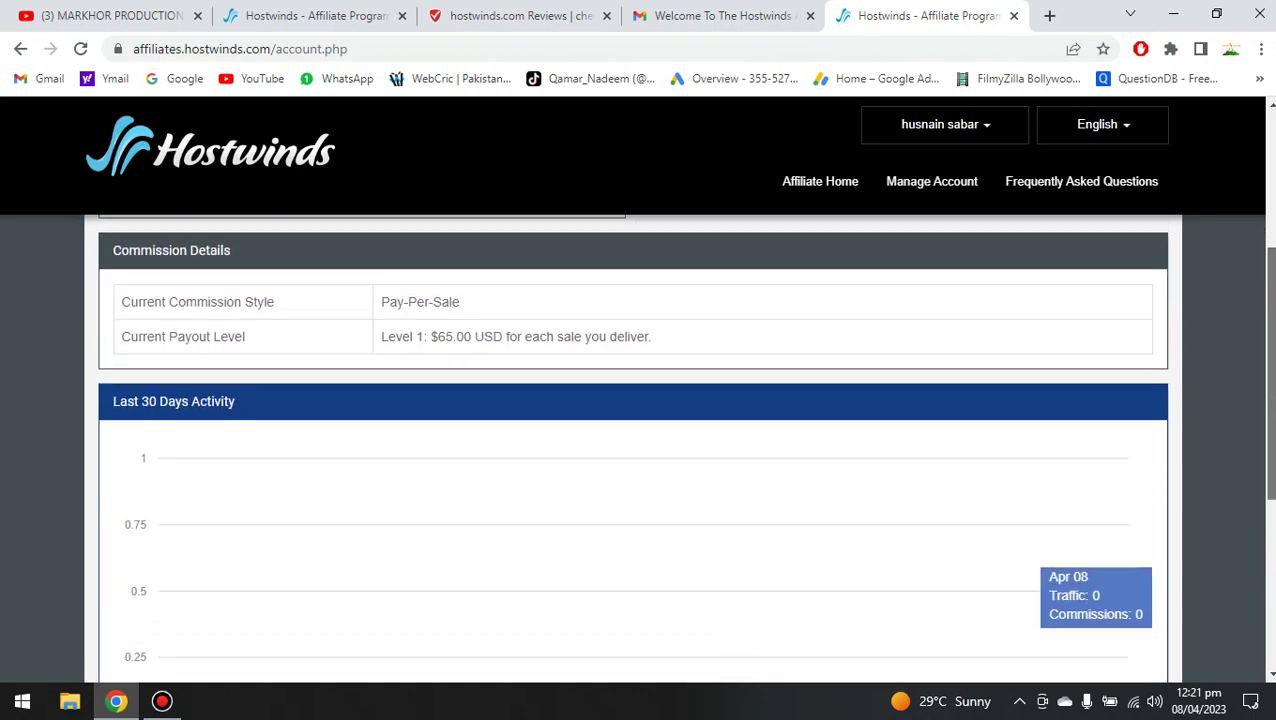
scroll(640, 450, up, 2)
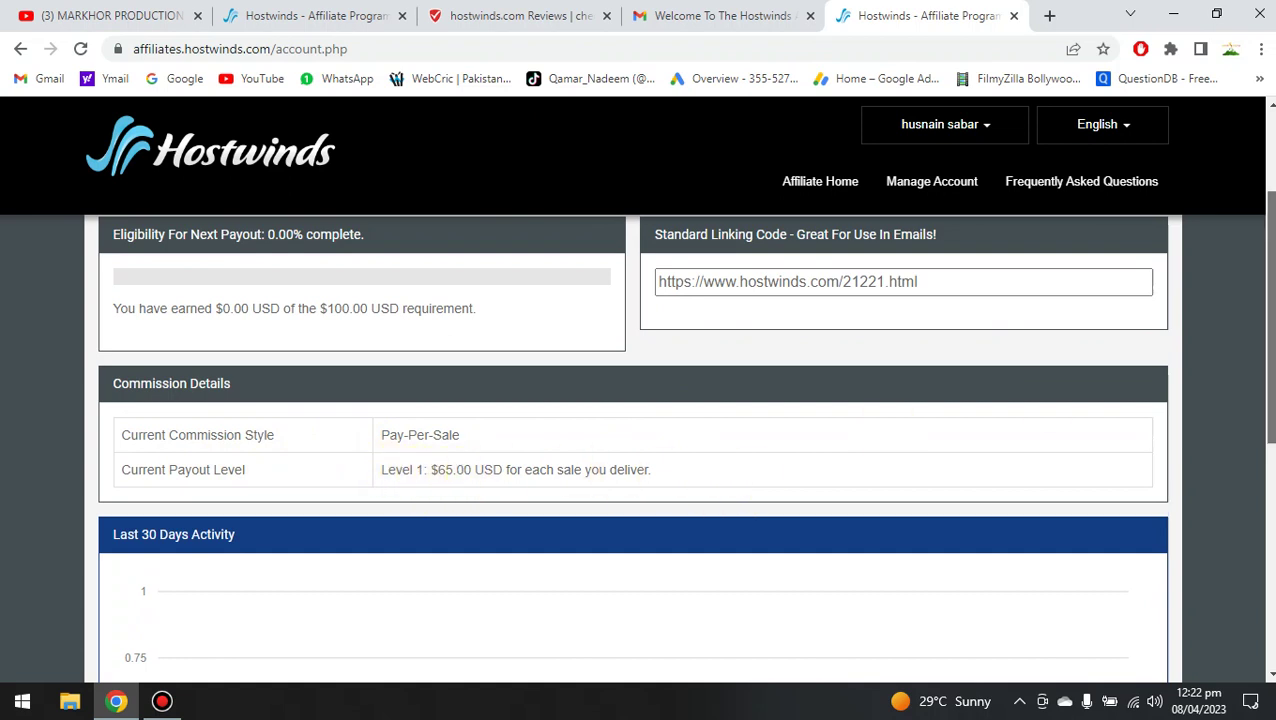
scroll(640, 430, up, 1)
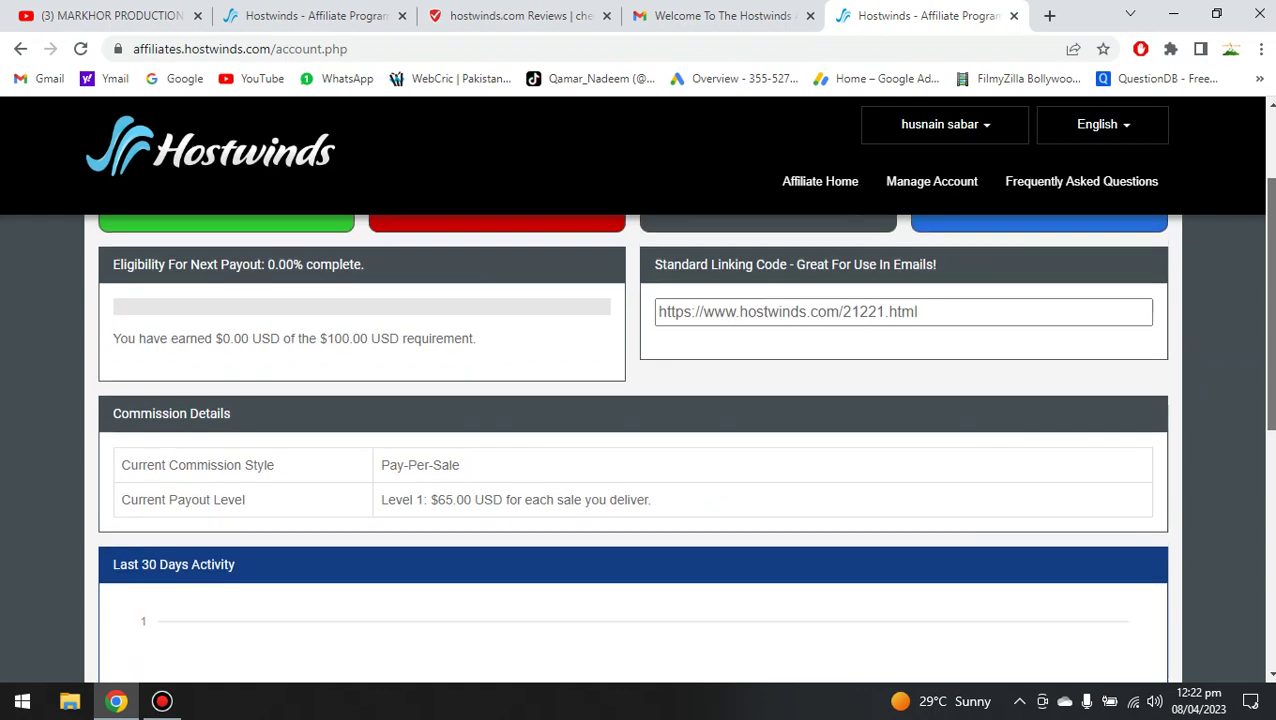
scroll(1262, 336, up, 1)
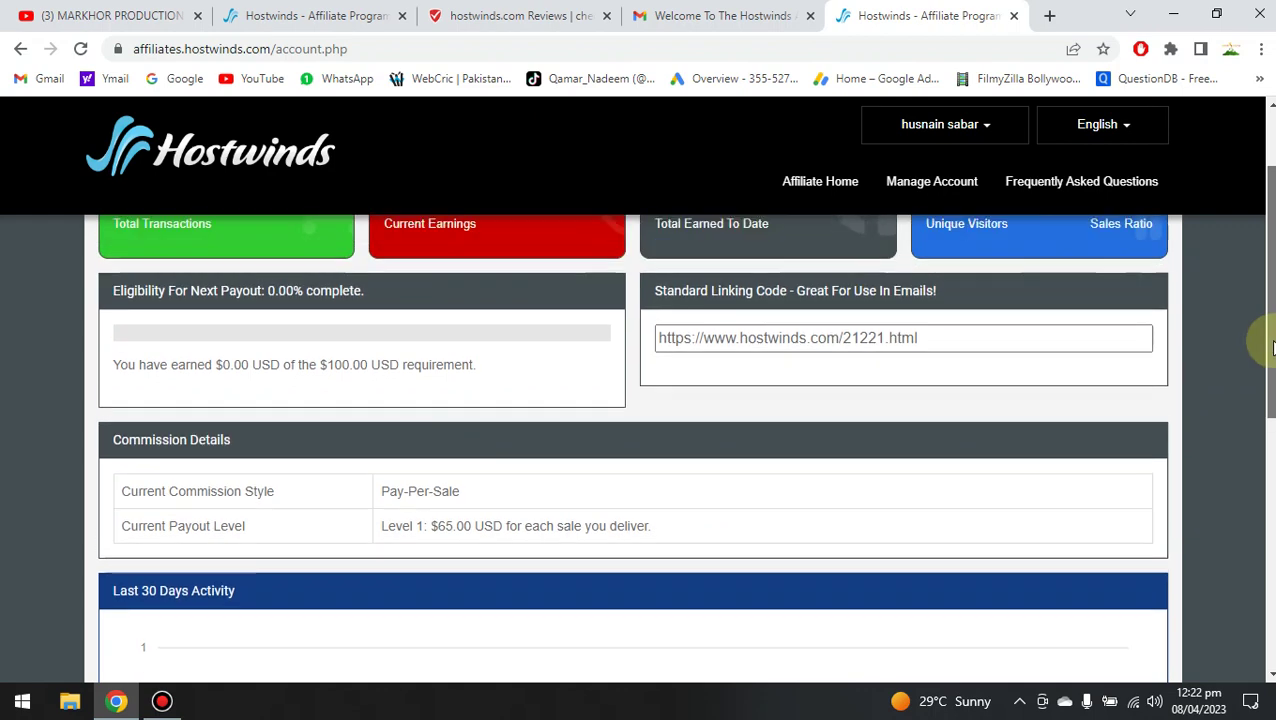
scroll(1265, 370, up, 3)
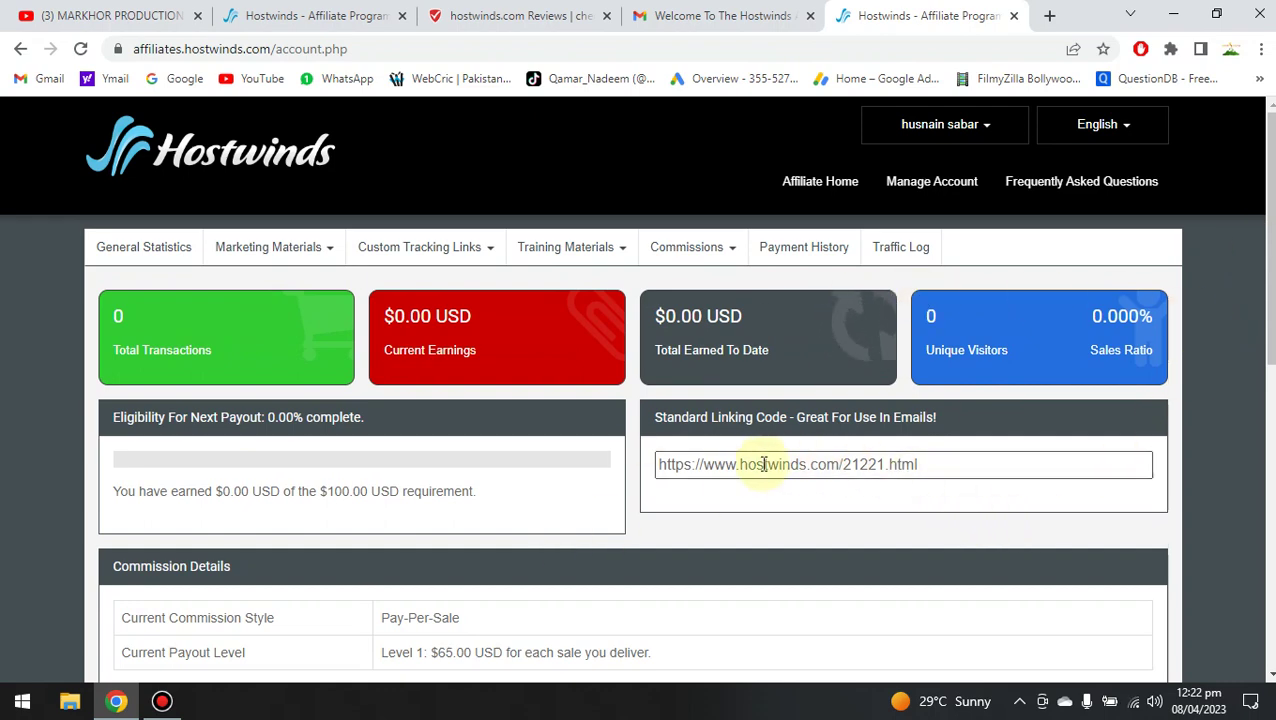
triple_click(862, 466)
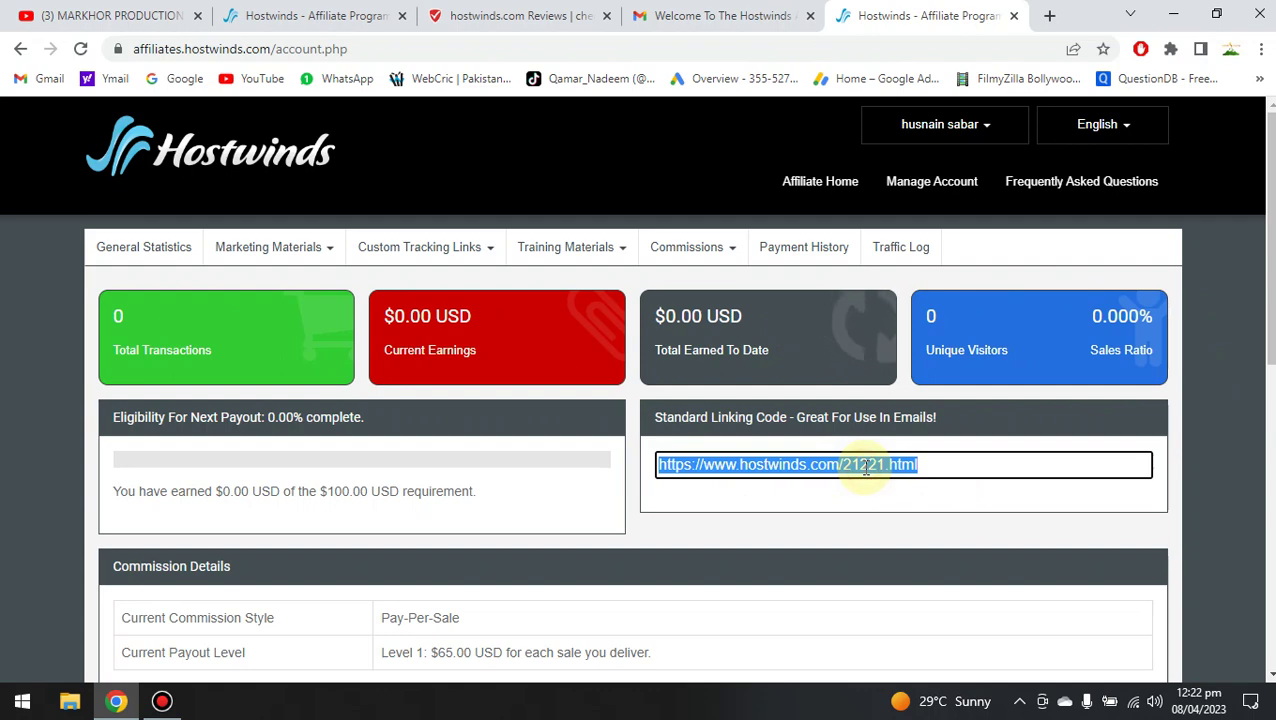
click(1018, 500)
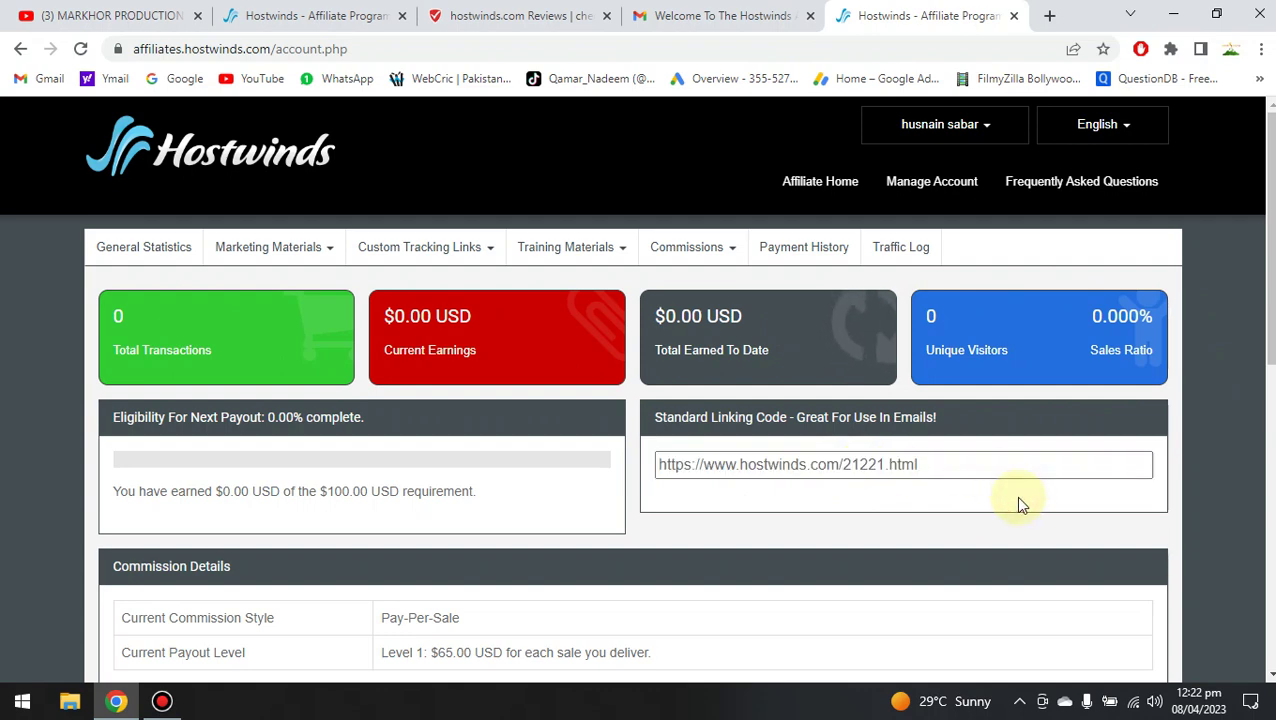
scroll(1018, 503, down, 1)
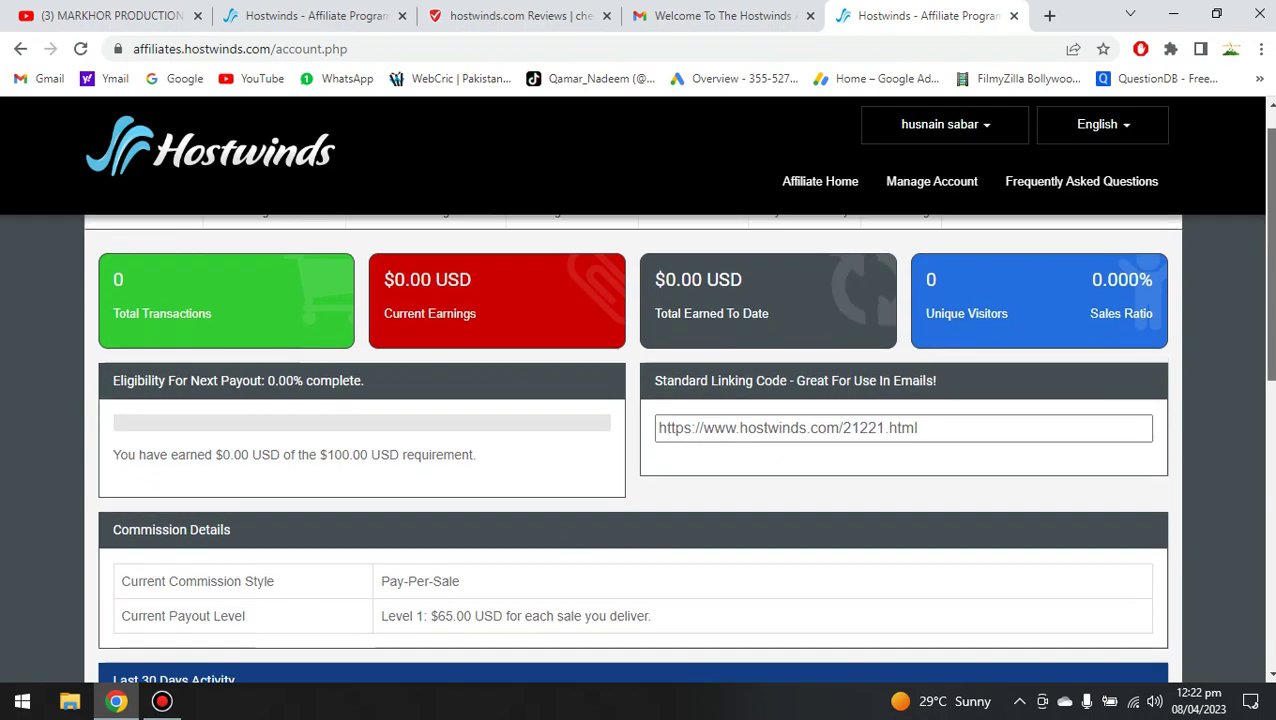
scroll(678, 405, down, 1)
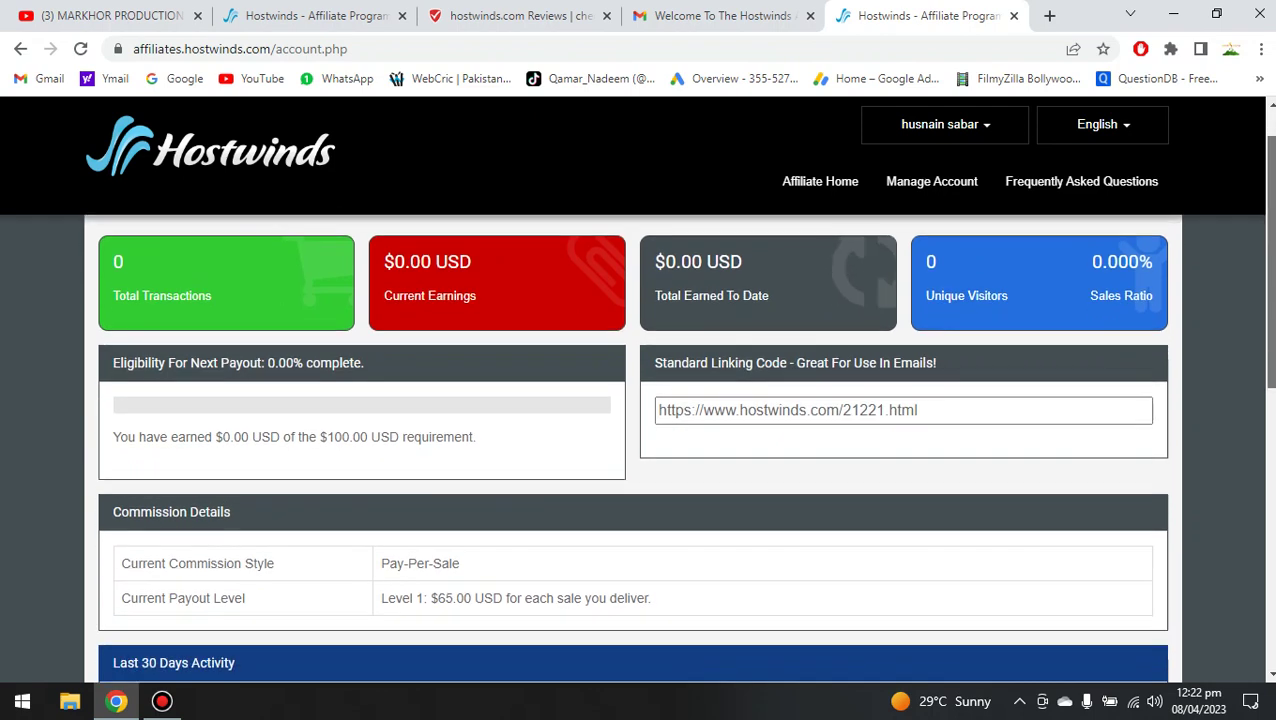
scroll(640, 450, down, 2)
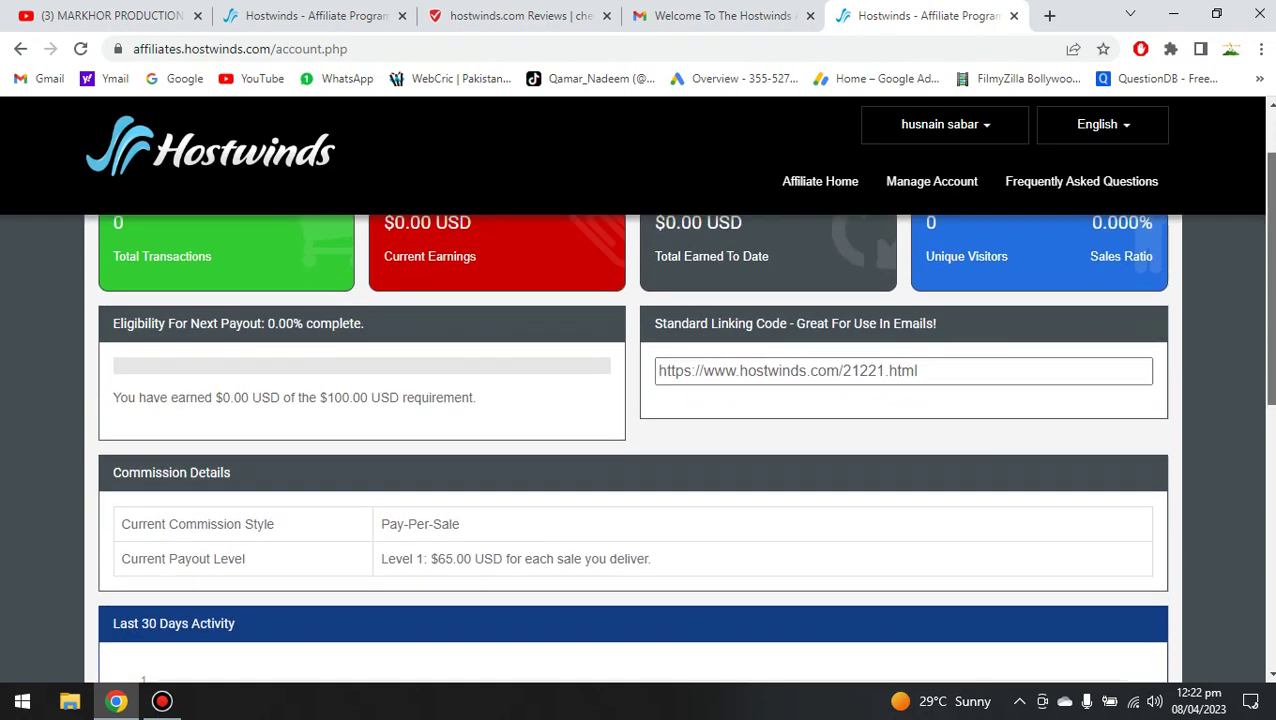
scroll(1090, 470, down, 4)
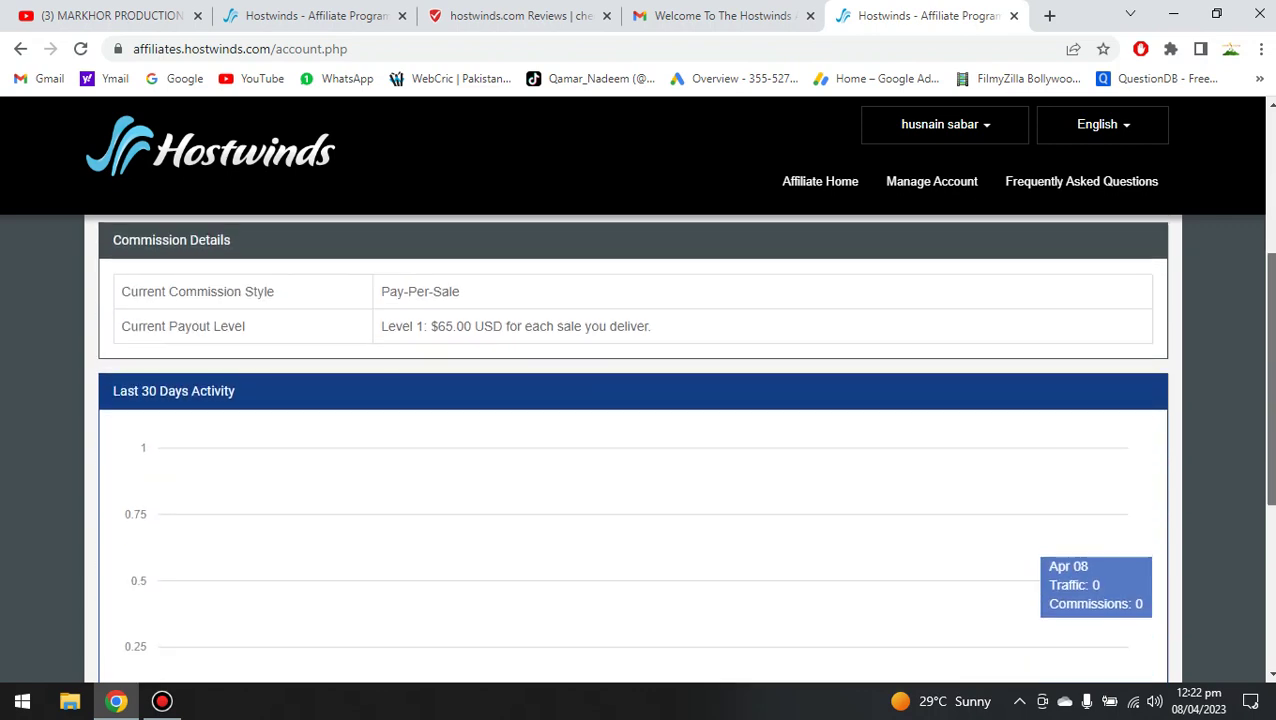
scroll(1090, 470, down, 3)
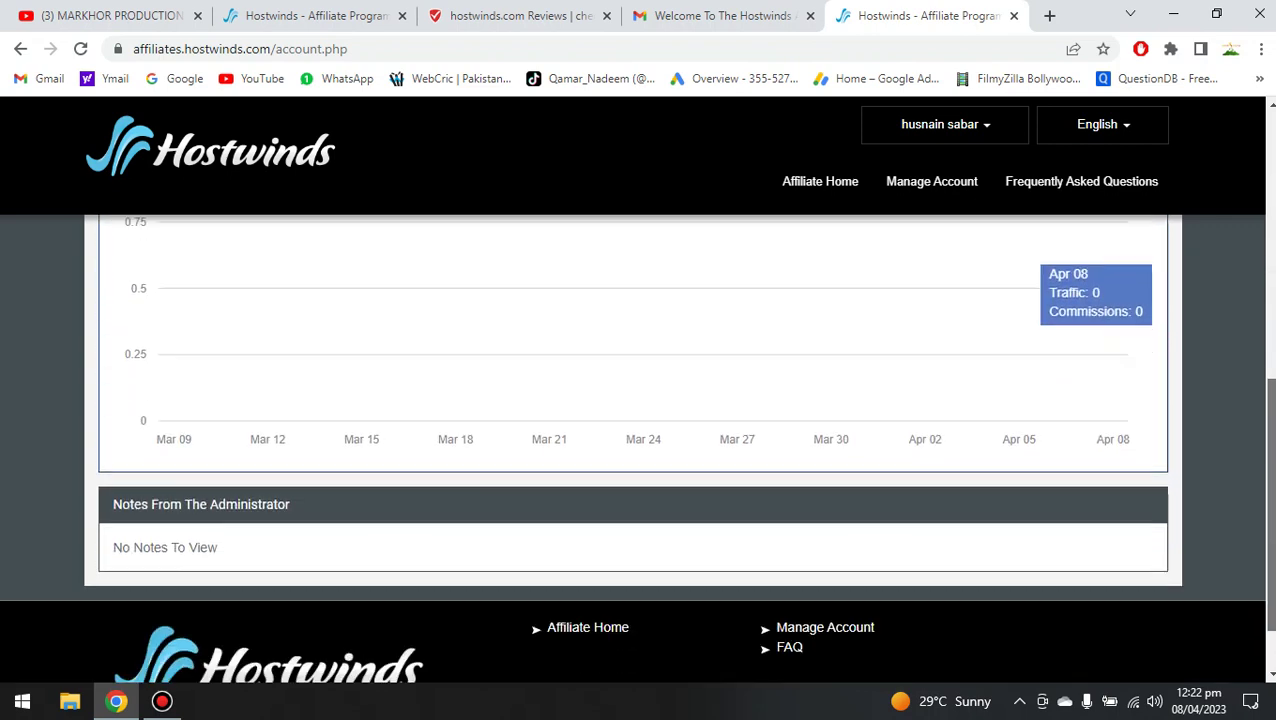
scroll(1090, 470, up, 2)
scroll(1255, 310, up, 7)
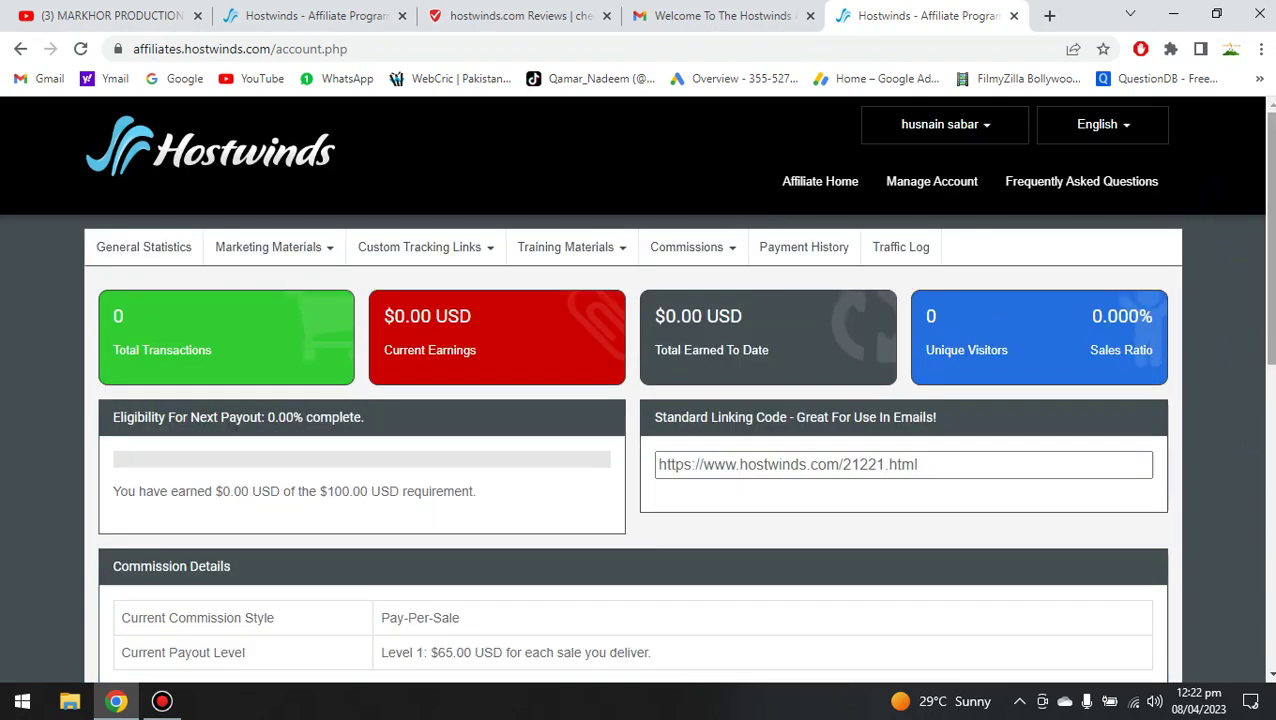
scroll(640, 450, down, 1)
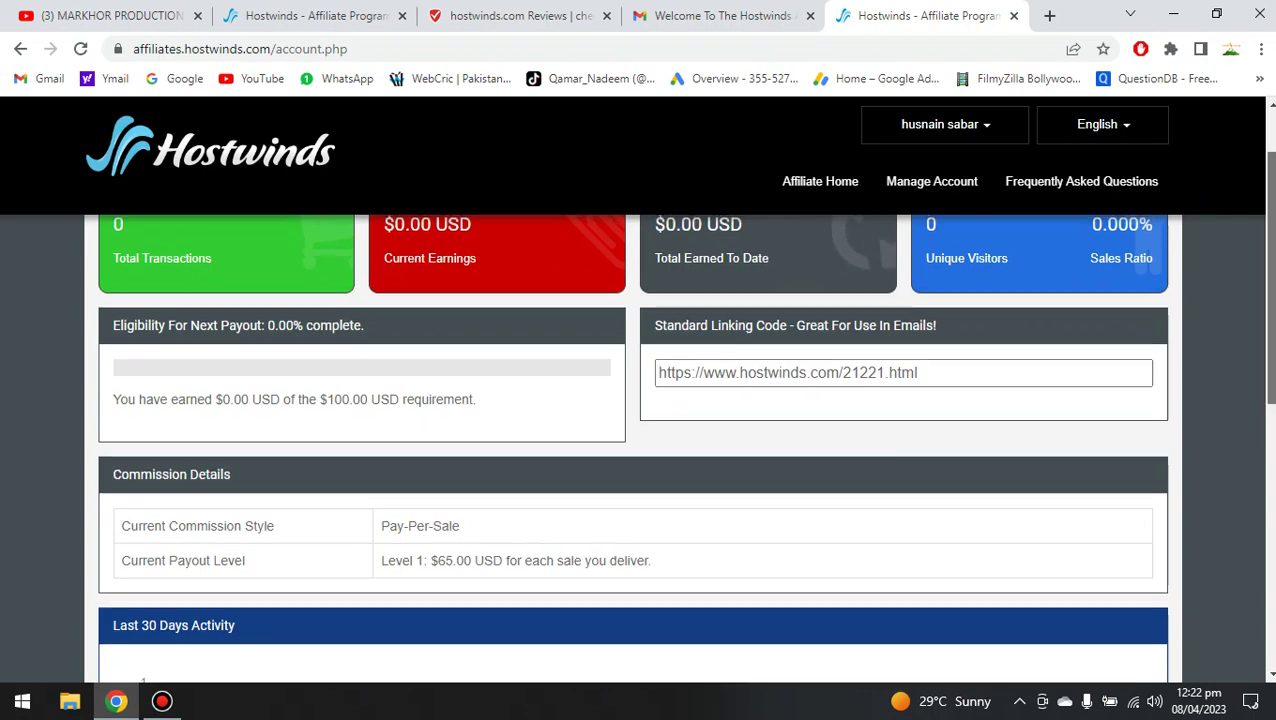
scroll(640, 450, up, 1)
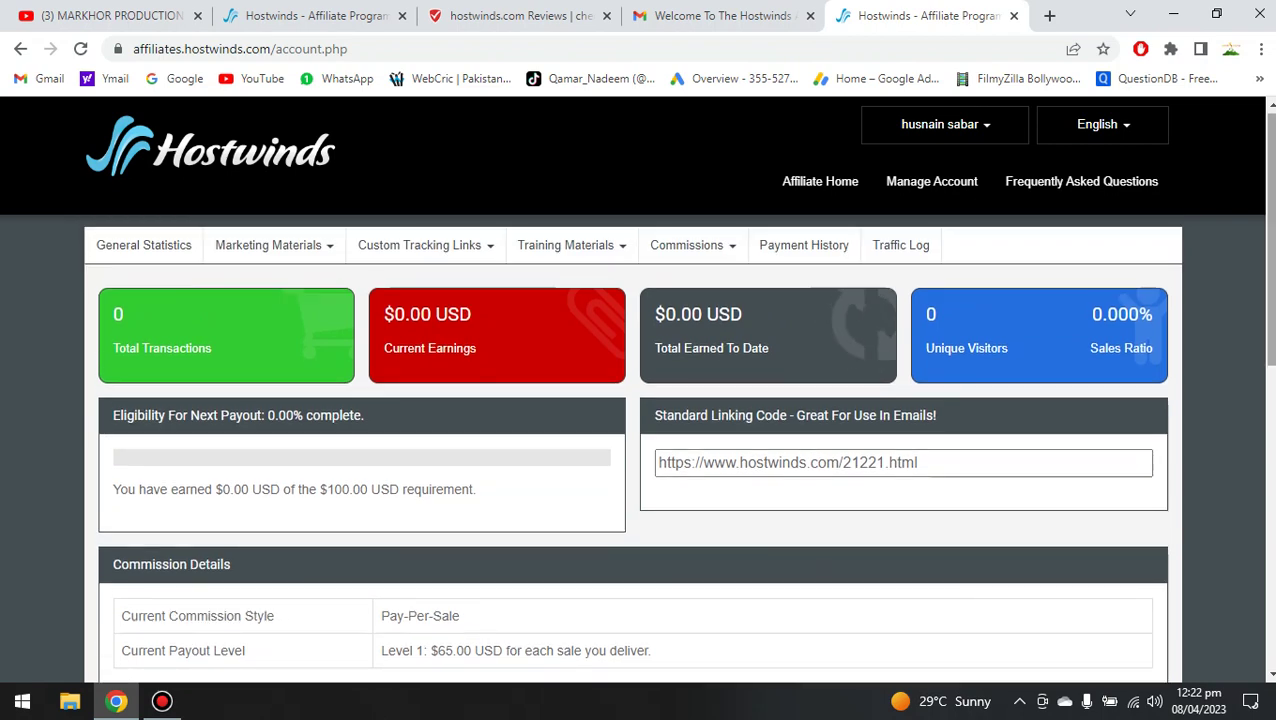
scroll(640, 400, down, 1)
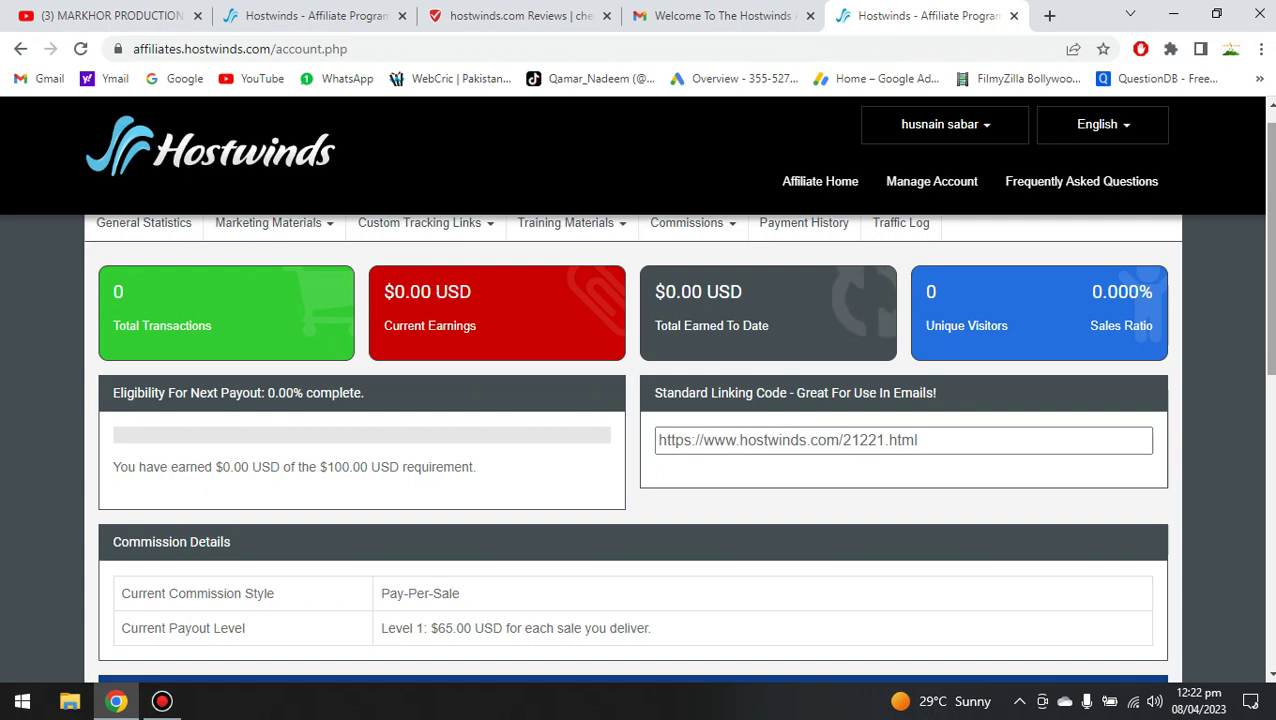
scroll(437, 366, down, 1)
scroll(437, 366, up, 1)
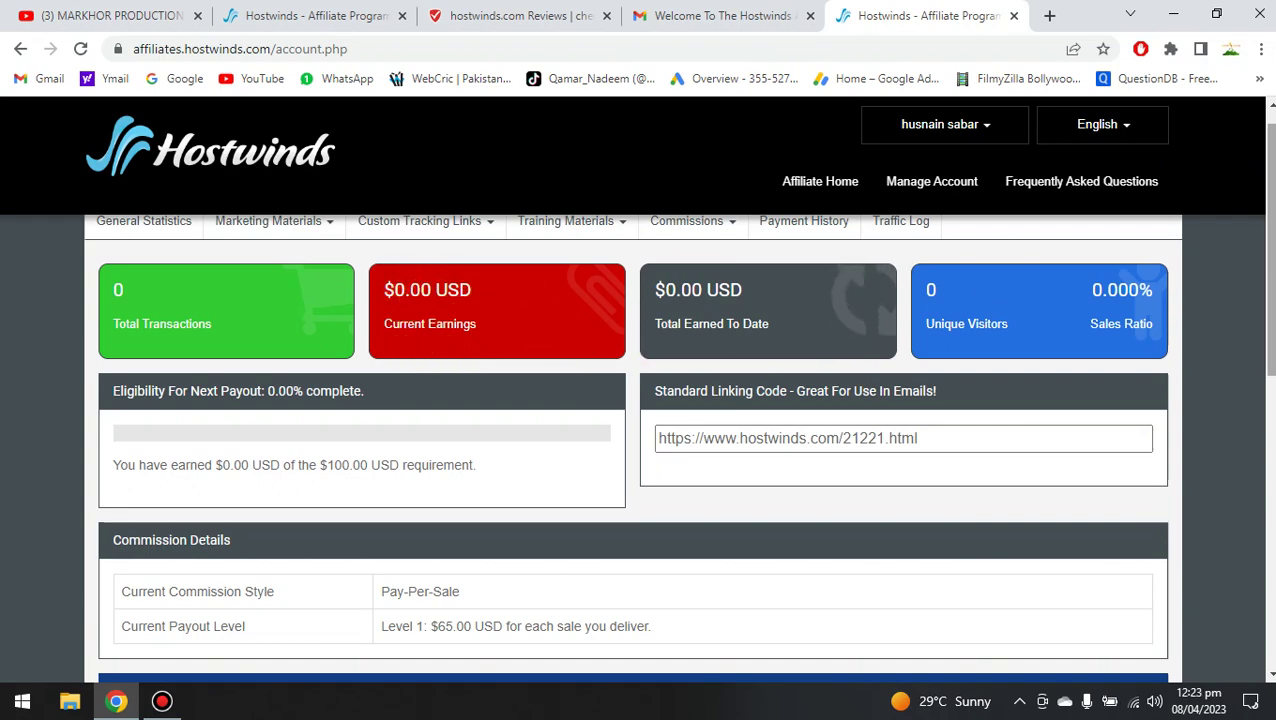
scroll(661, 592, down, 1)
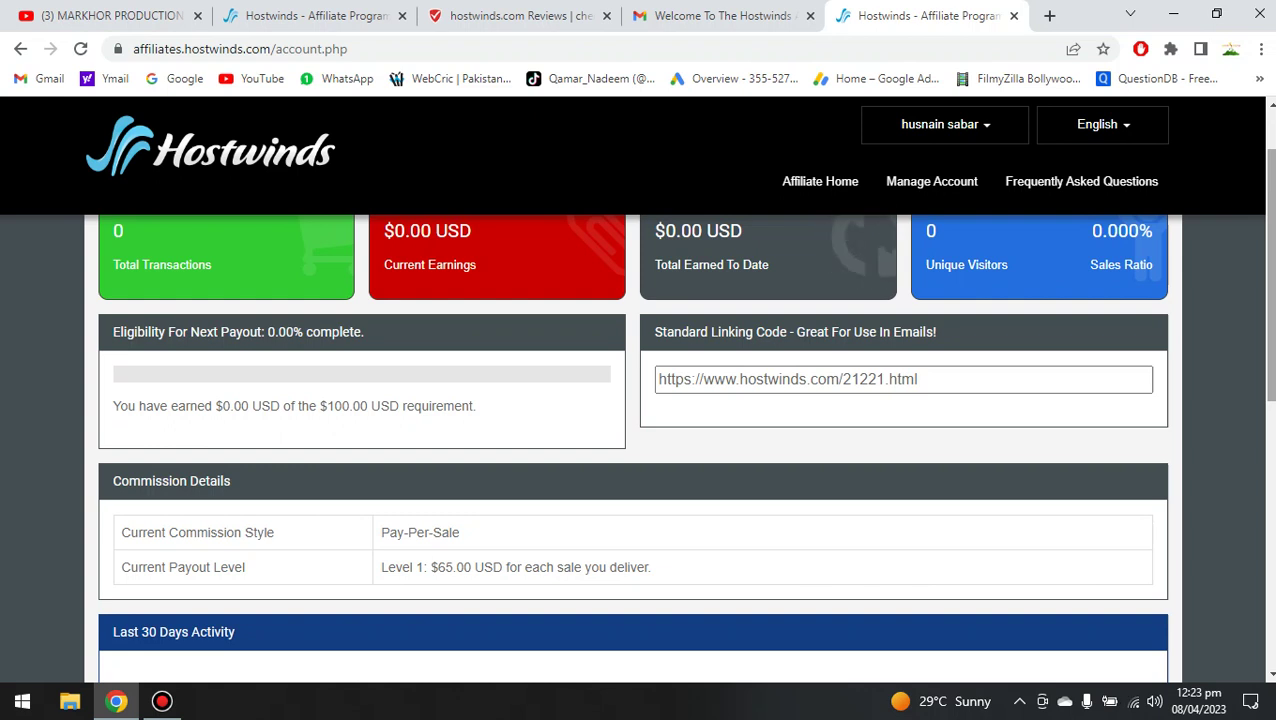
scroll(1128, 600, down, 2)
scroll(1128, 600, down, 4)
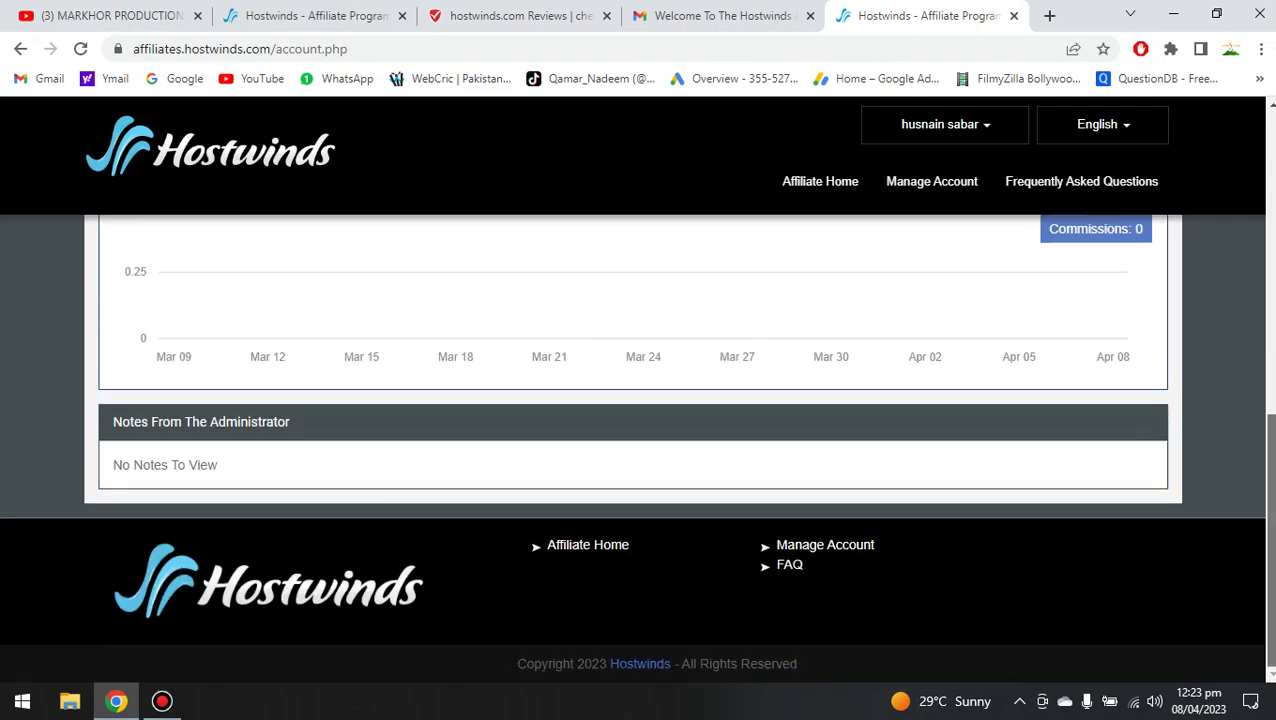
scroll(1272, 222, up, 6)
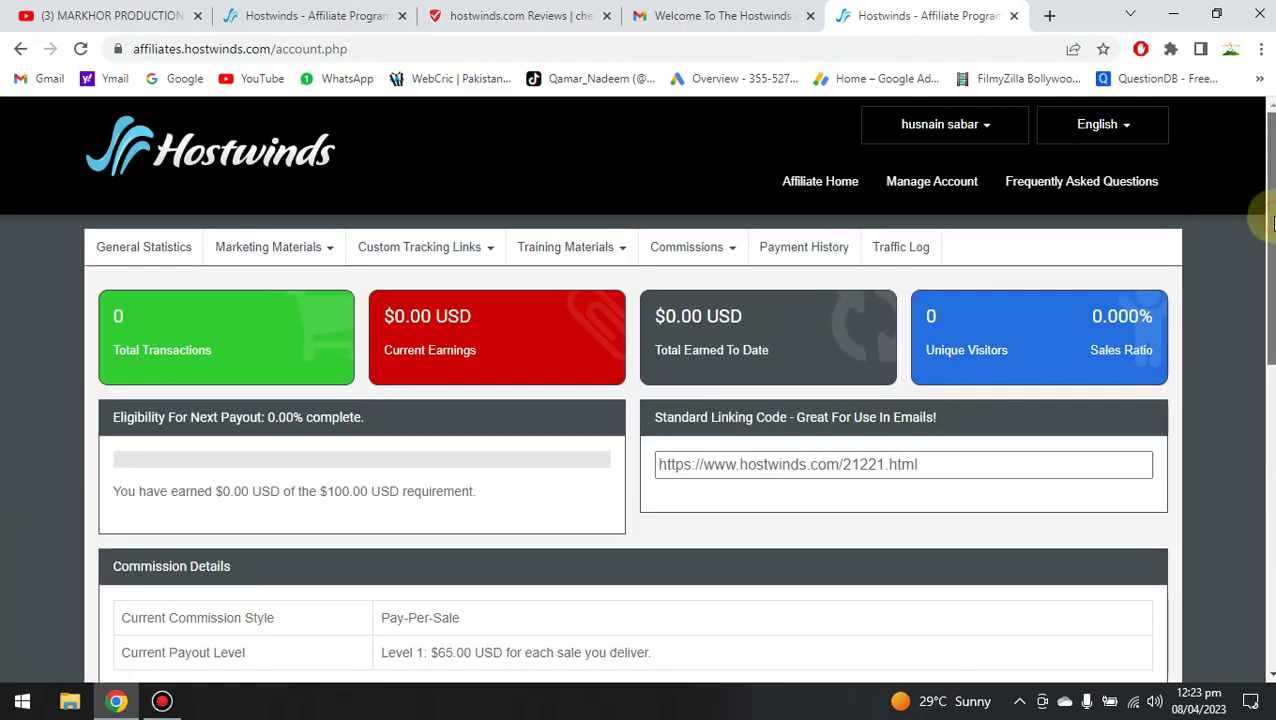